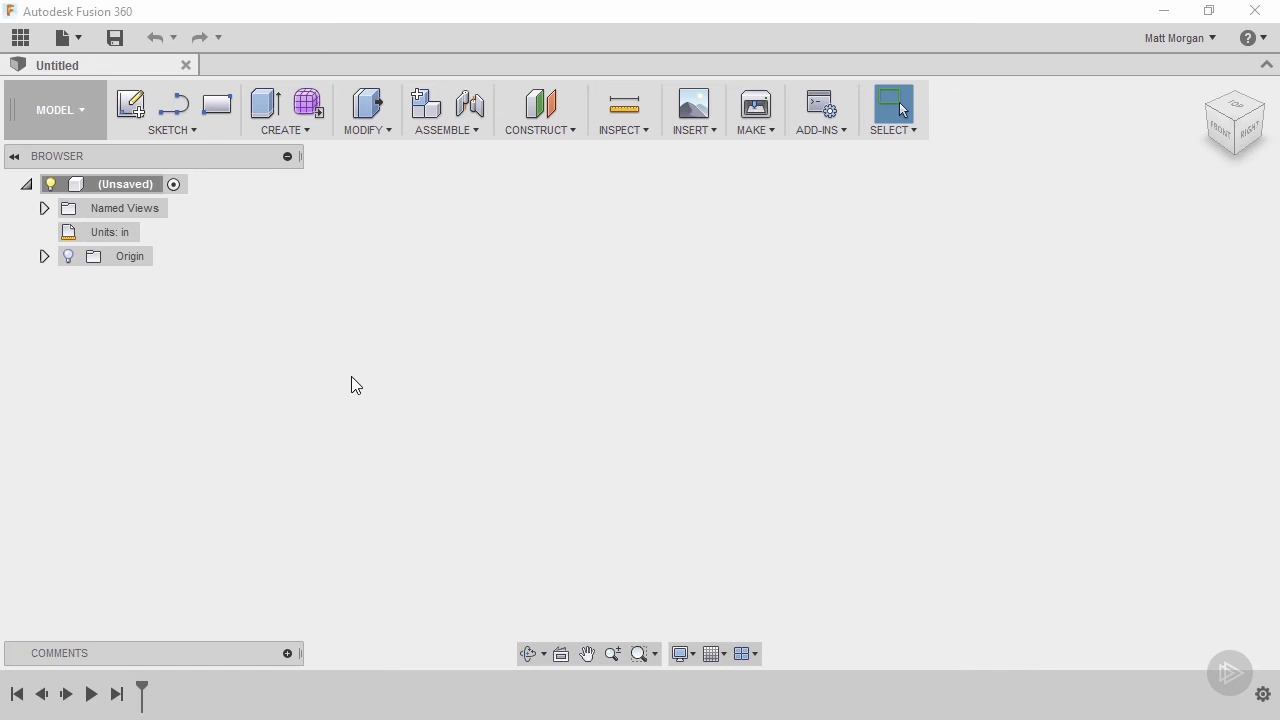
# Step: Show the origin planes and axes, expand Origin in the browser, and check the Right and Home views
pyautogui.click(175, 134)
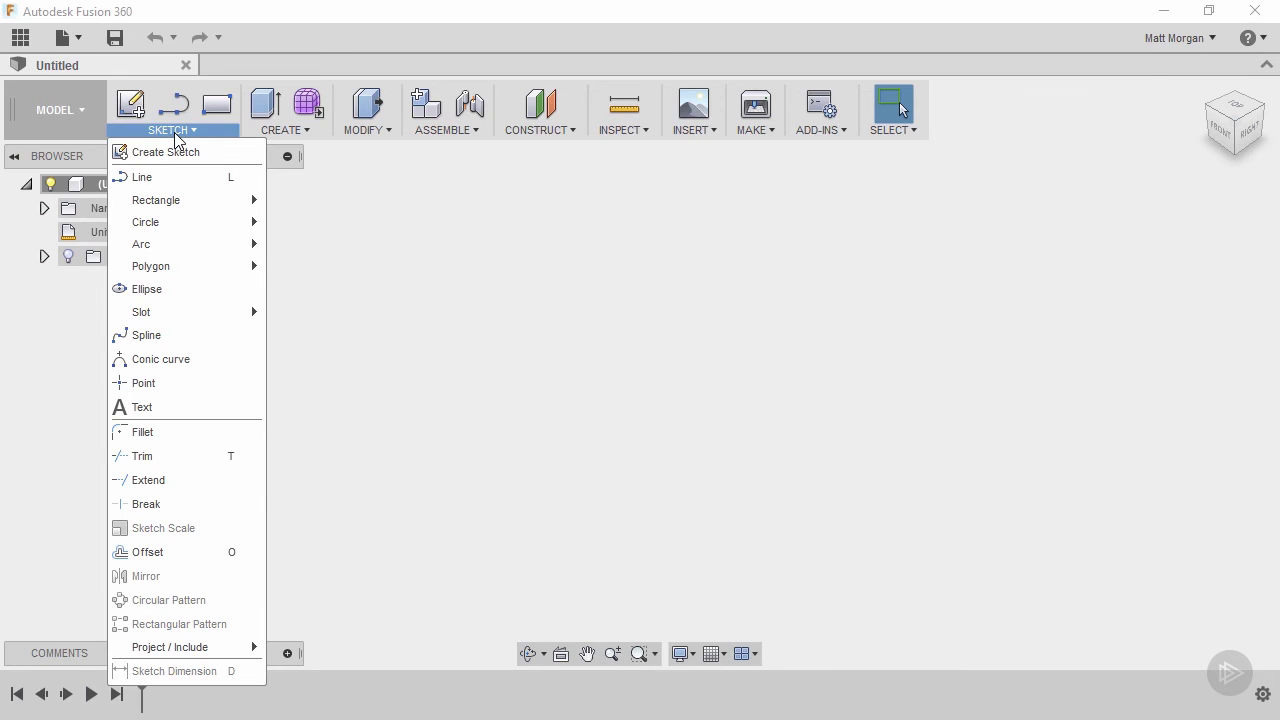
pyautogui.click(53, 276)
pyautogui.click(68, 260)
pyautogui.click(68, 256)
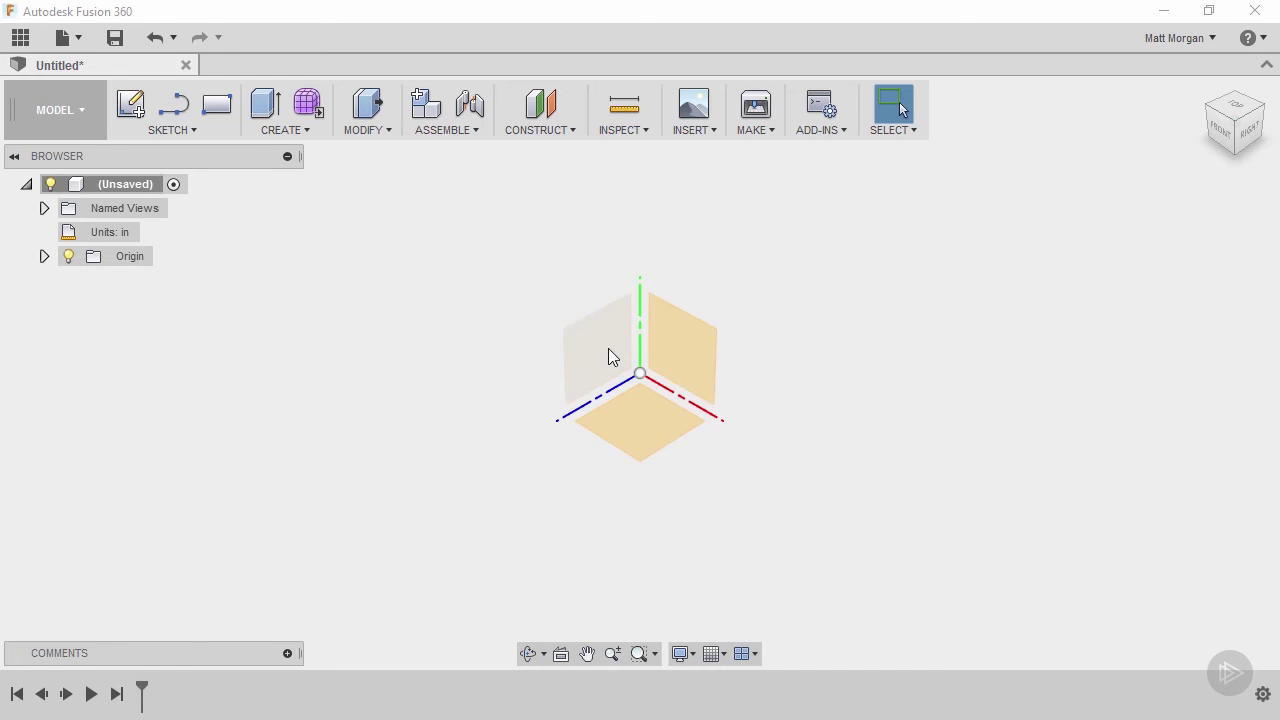
pyautogui.click(44, 256)
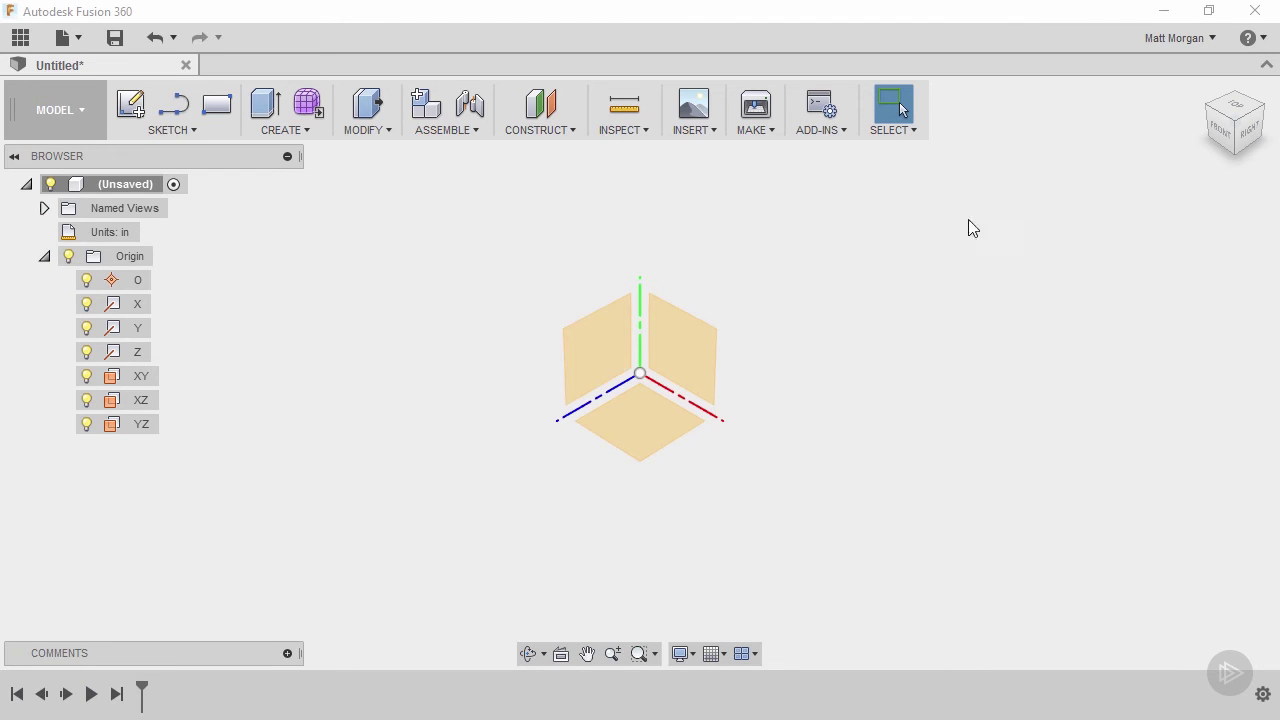
pyautogui.click(1247, 127)
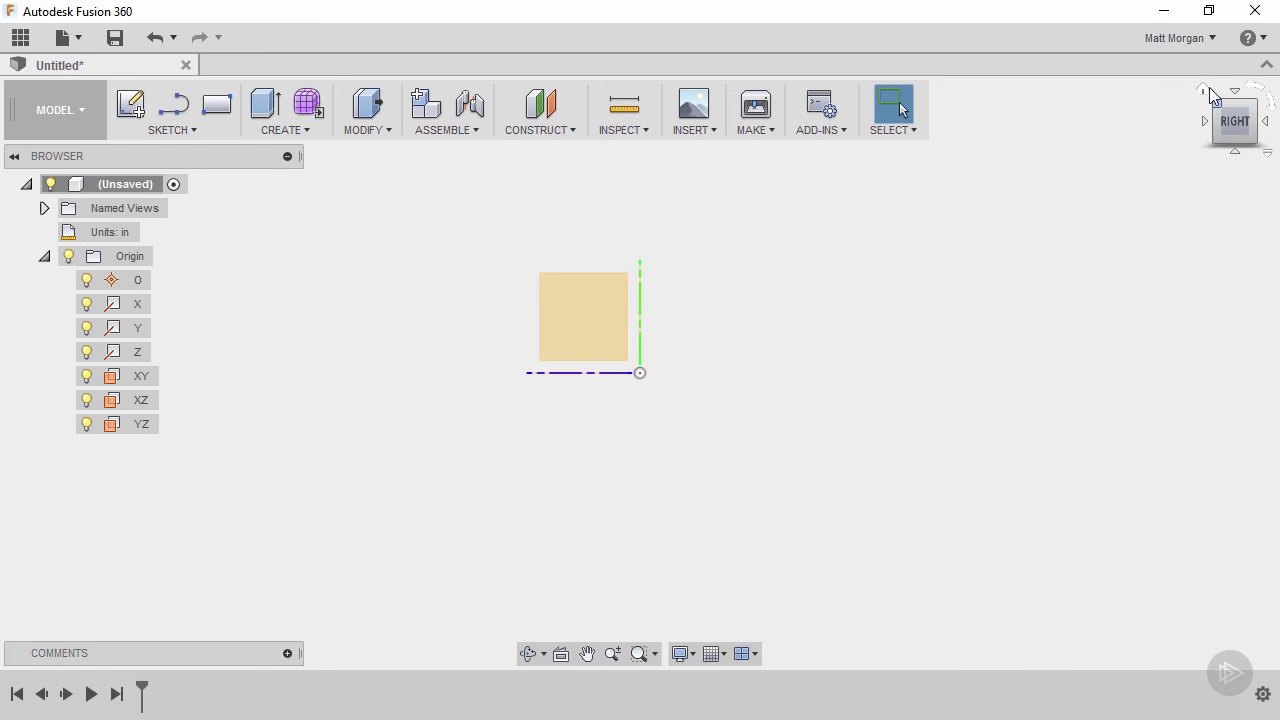
pyautogui.click(1204, 90)
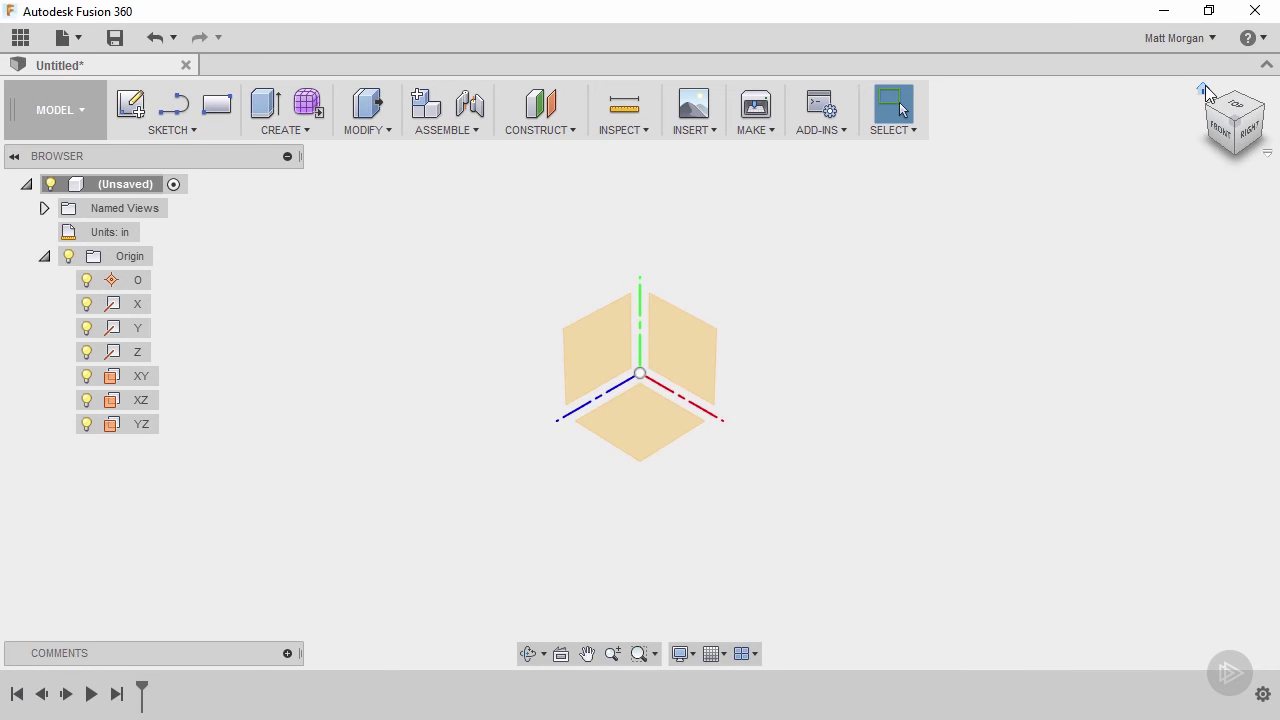
# Step: Create a new sketch on the YZ origin plane
pyautogui.click(183, 130)
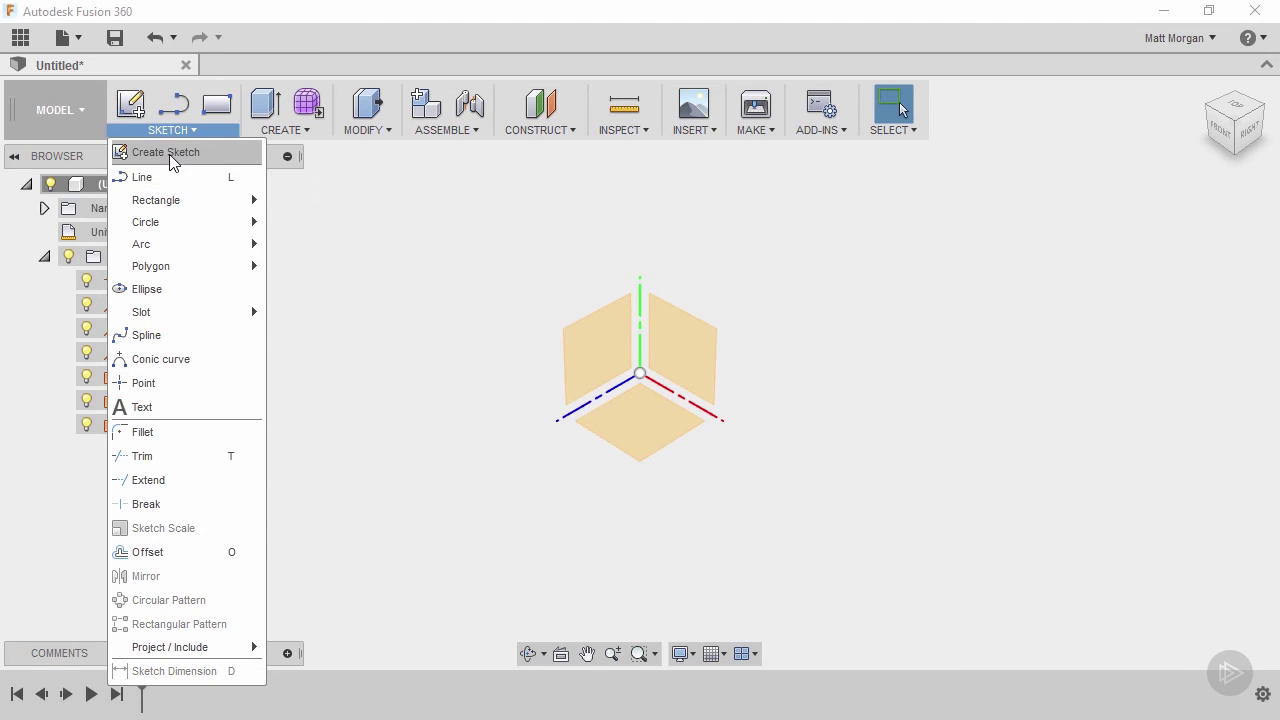
pyautogui.click(169, 154)
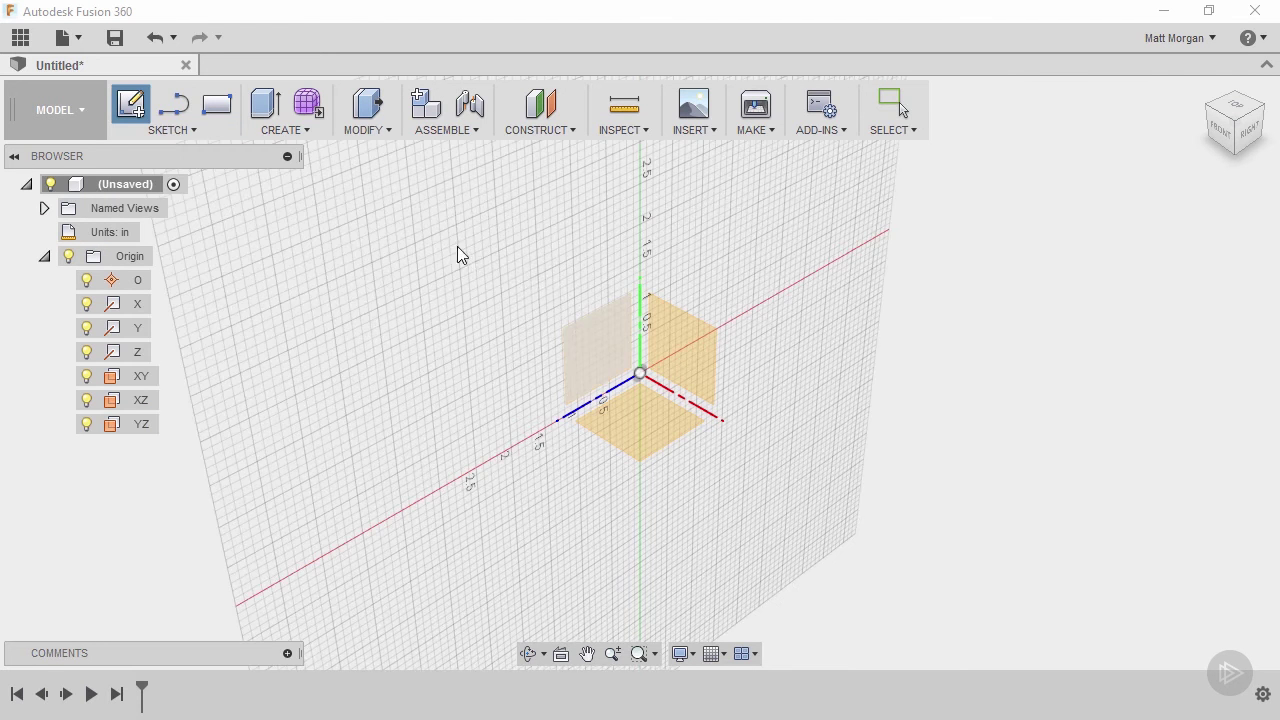
pyautogui.click(604, 339)
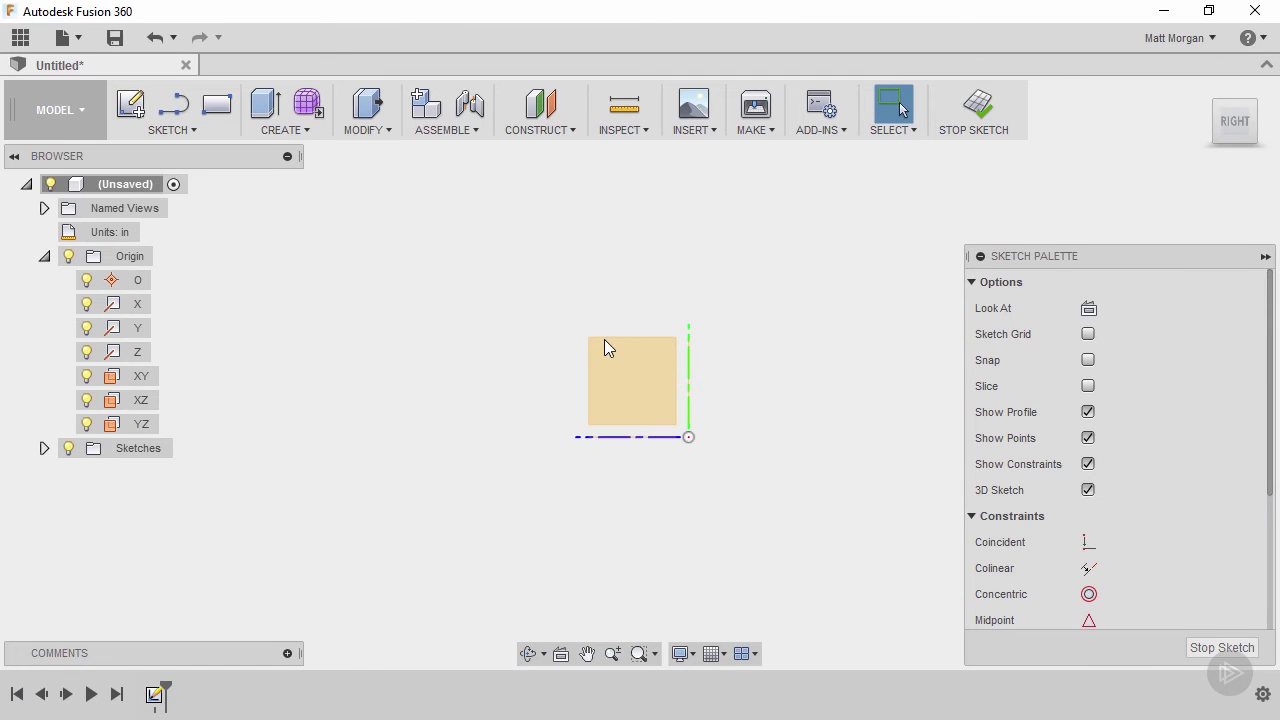
pyautogui.click(181, 132)
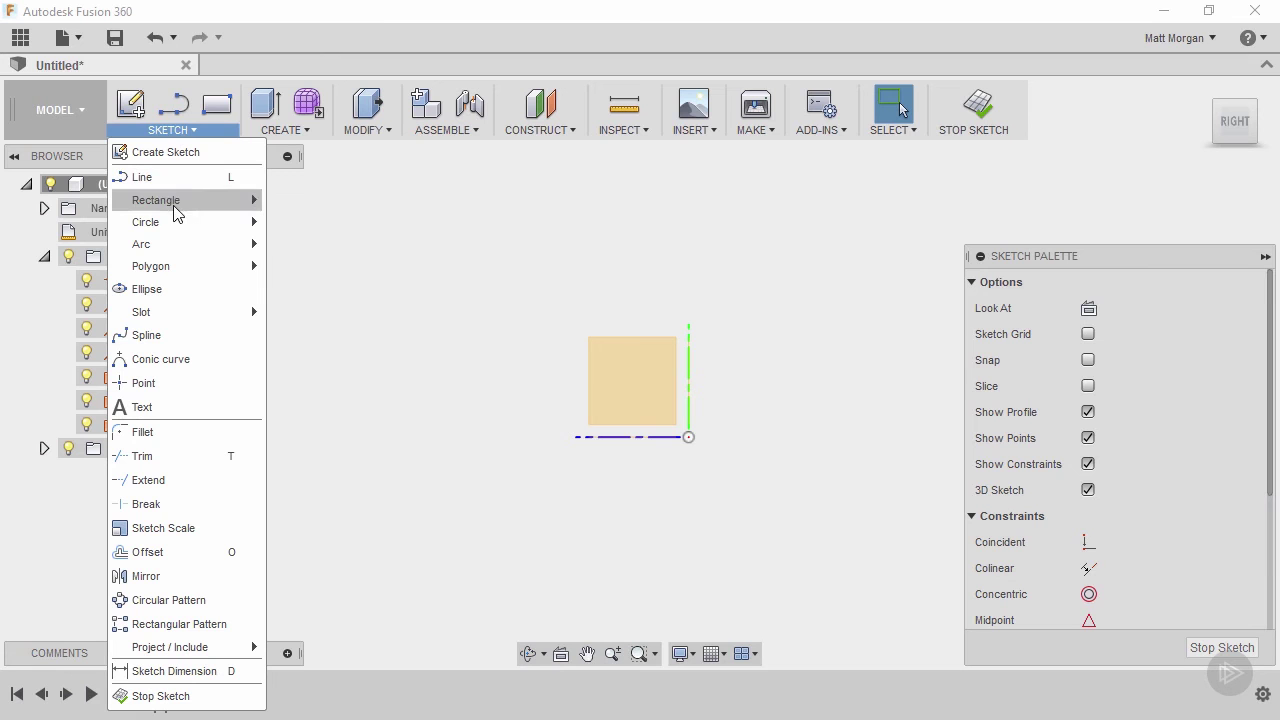
# Step: Draw a tall, narrow 2-point rectangle spanning vertically across the origin
pyautogui.moveTo(176, 213)
pyautogui.click(316, 203)
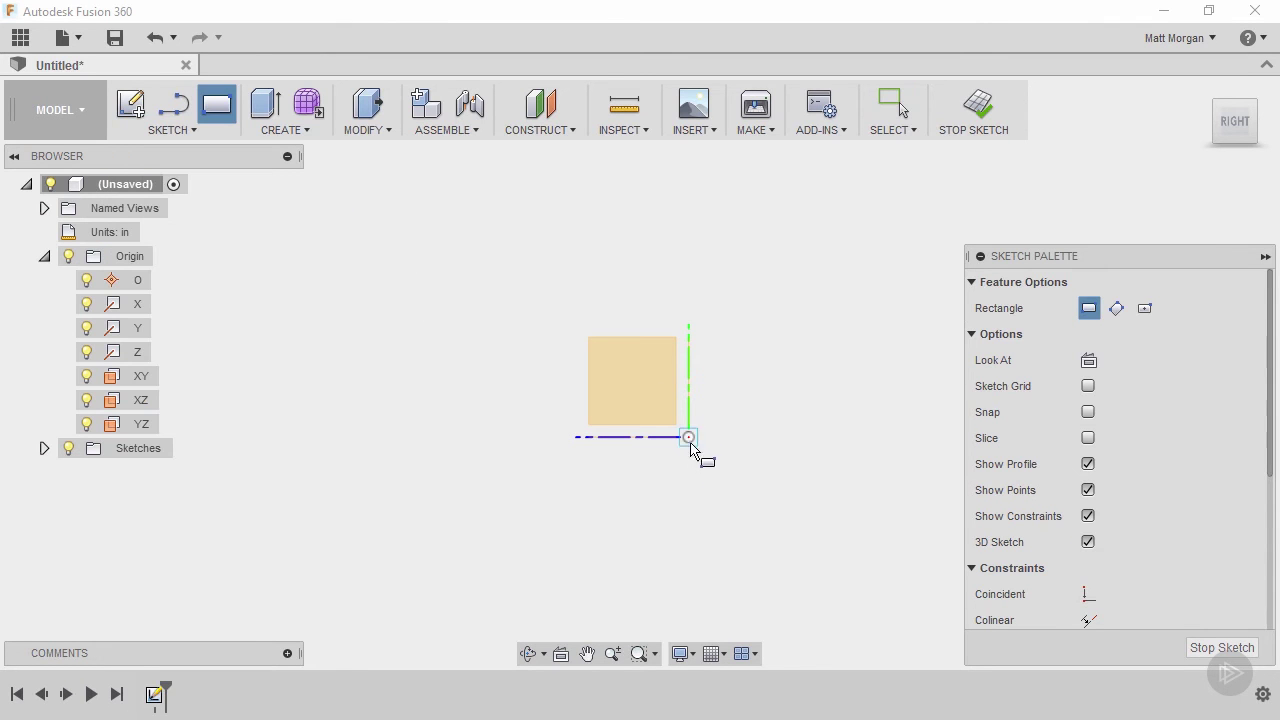
pyautogui.click(688, 575)
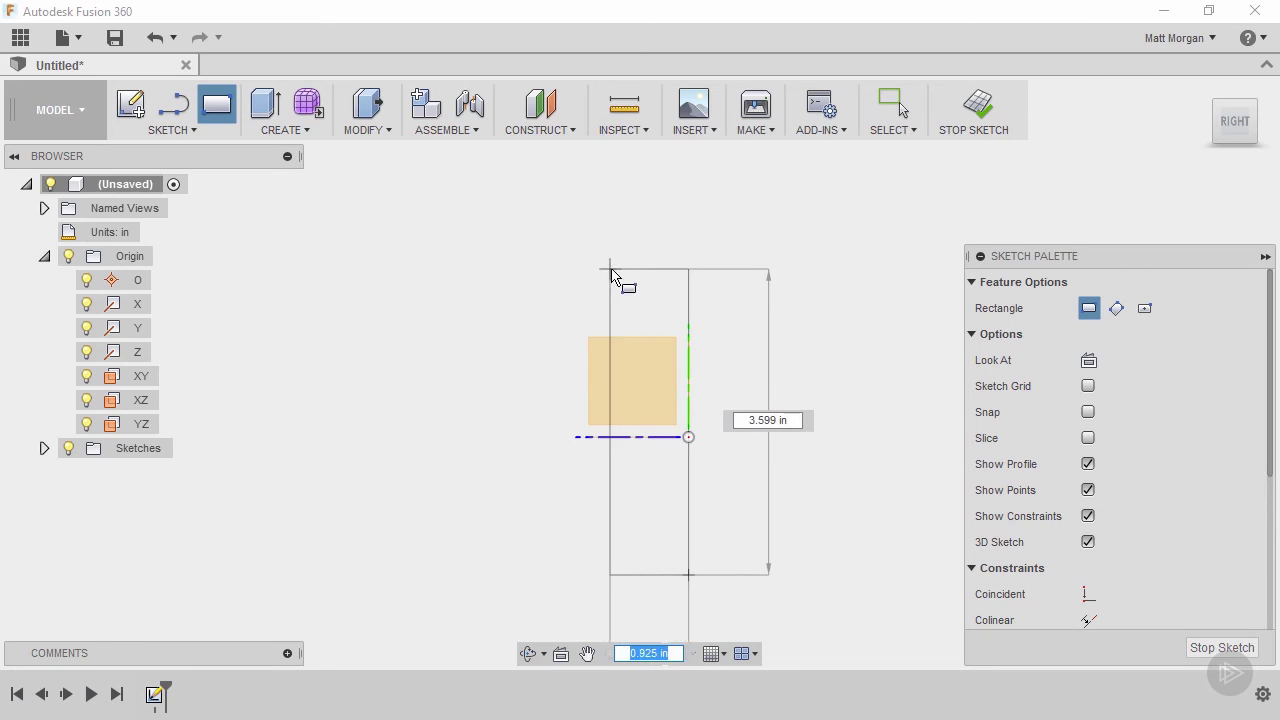
pyautogui.click(630, 242)
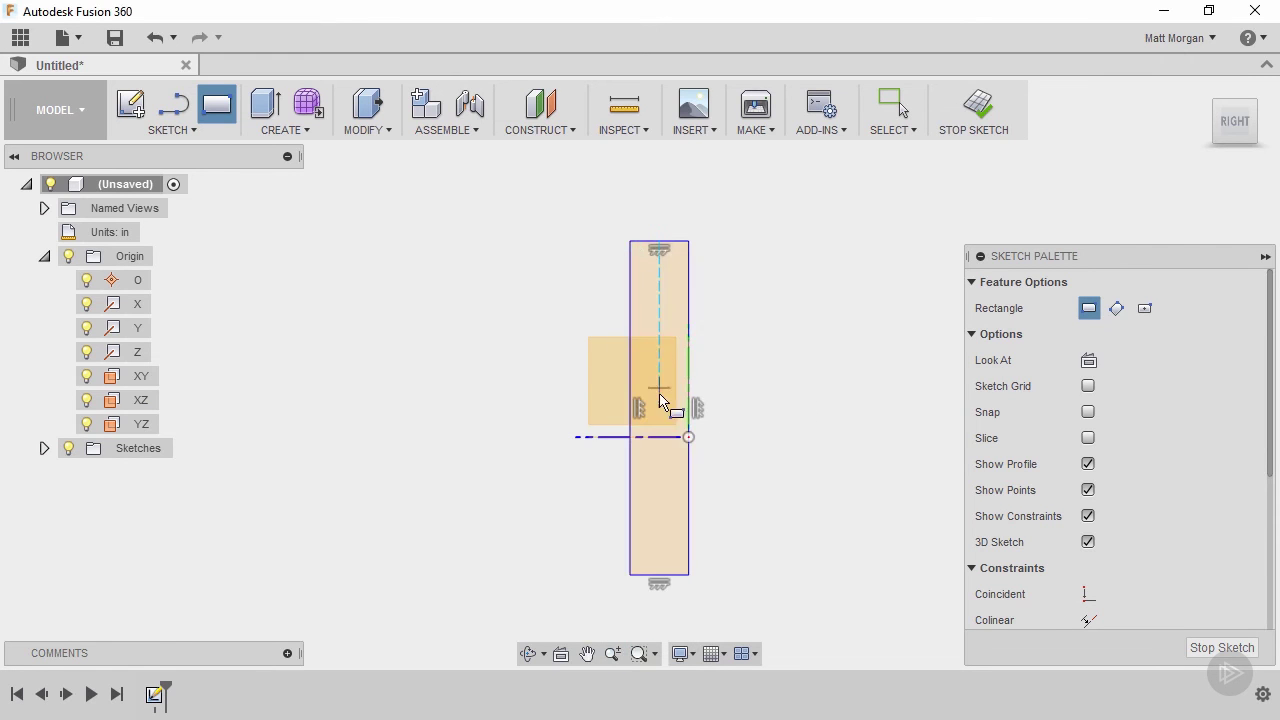
pyautogui.press('Escape')
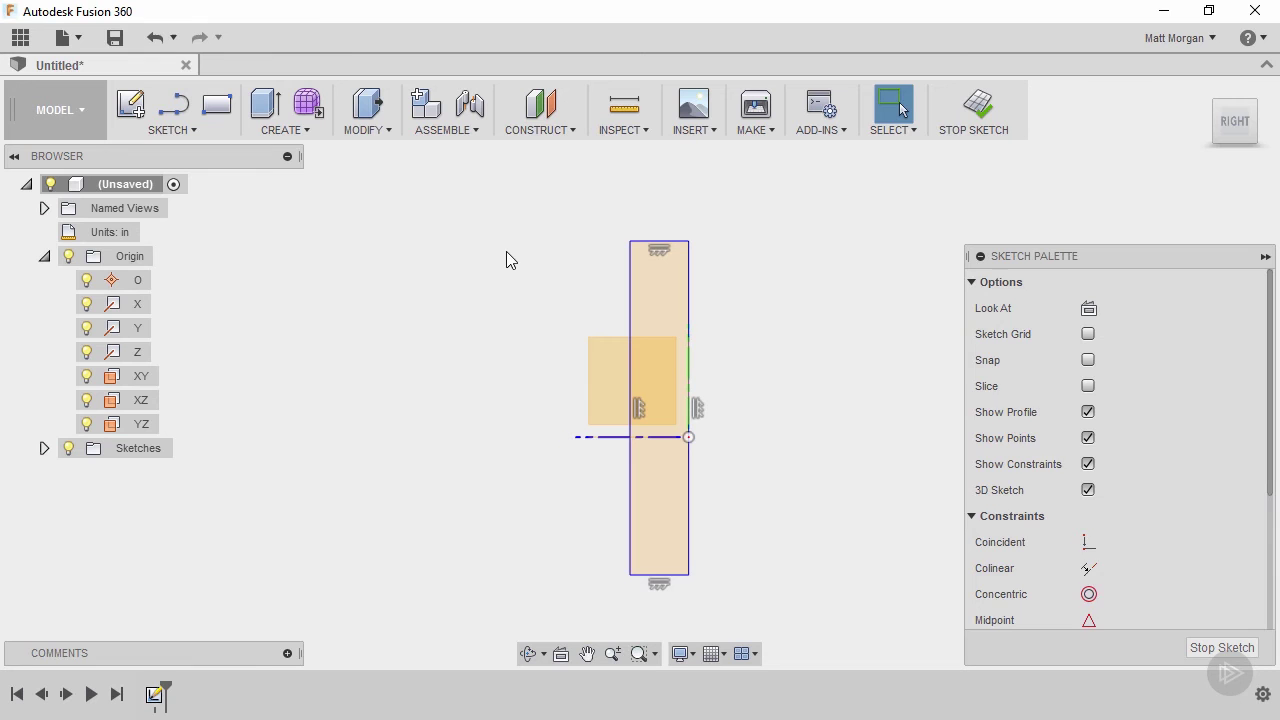
# Step: Draw a circle capping each of the rectangle's top and bottom ends
pyautogui.press('c')
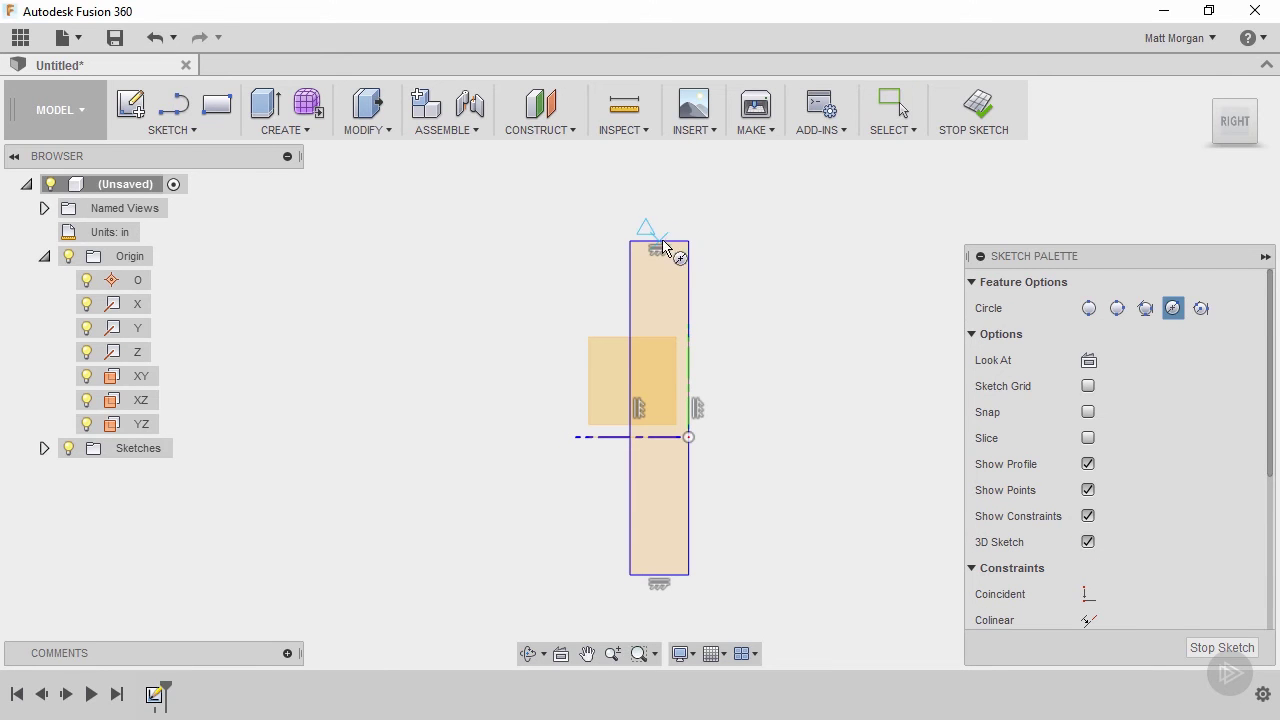
pyautogui.click(663, 247)
pyautogui.click(694, 251)
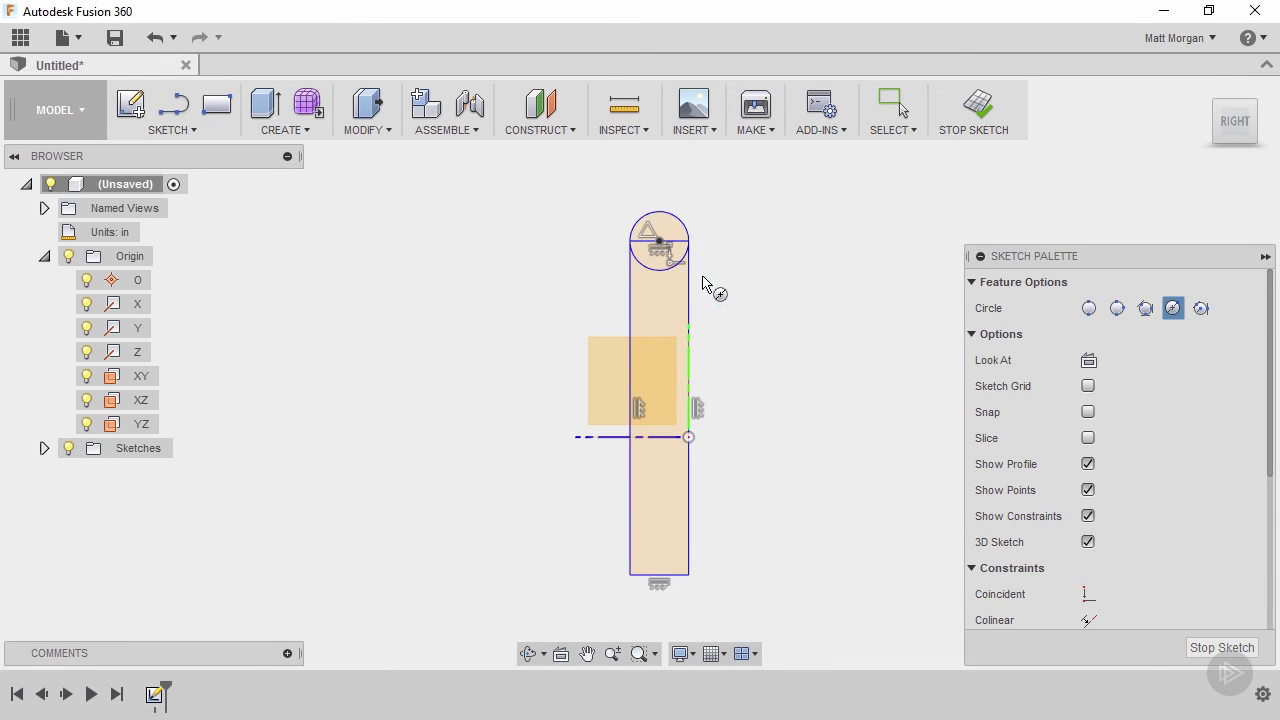
pyautogui.click(689, 586)
pyautogui.click(704, 590)
pyautogui.press('Escape')
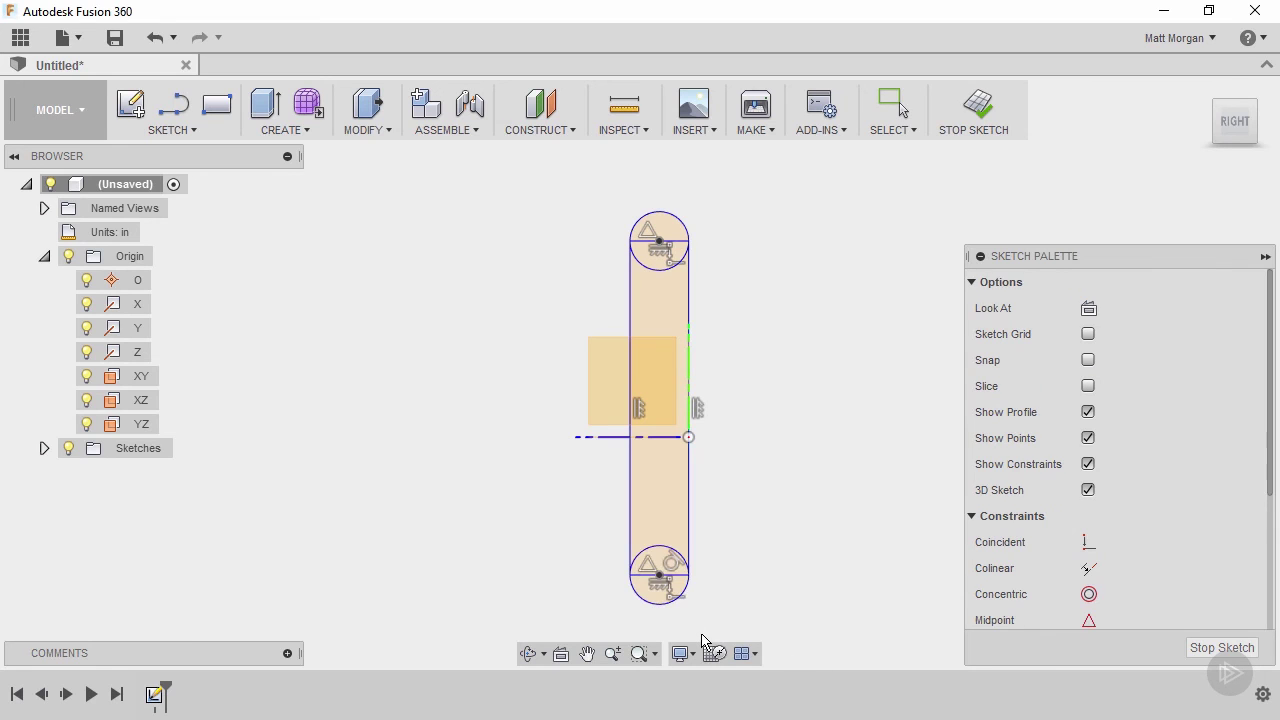
# Step: Apply a Midpoint constraint centering the rectangle's right edge on the origin
pyautogui.click(690, 437)
pyautogui.keyDown('shift'); pyautogui.click(687, 462); pyautogui.keyUp('shift')
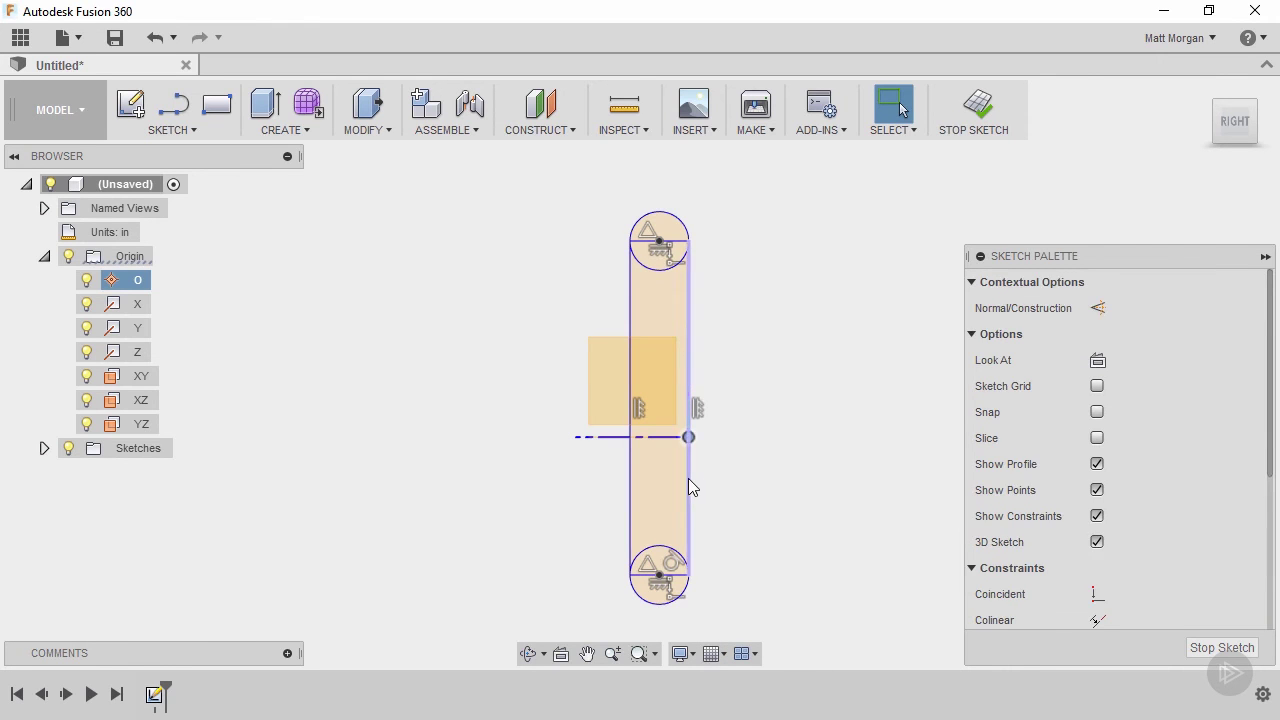
pyautogui.scroll(-4, 1090, 540)
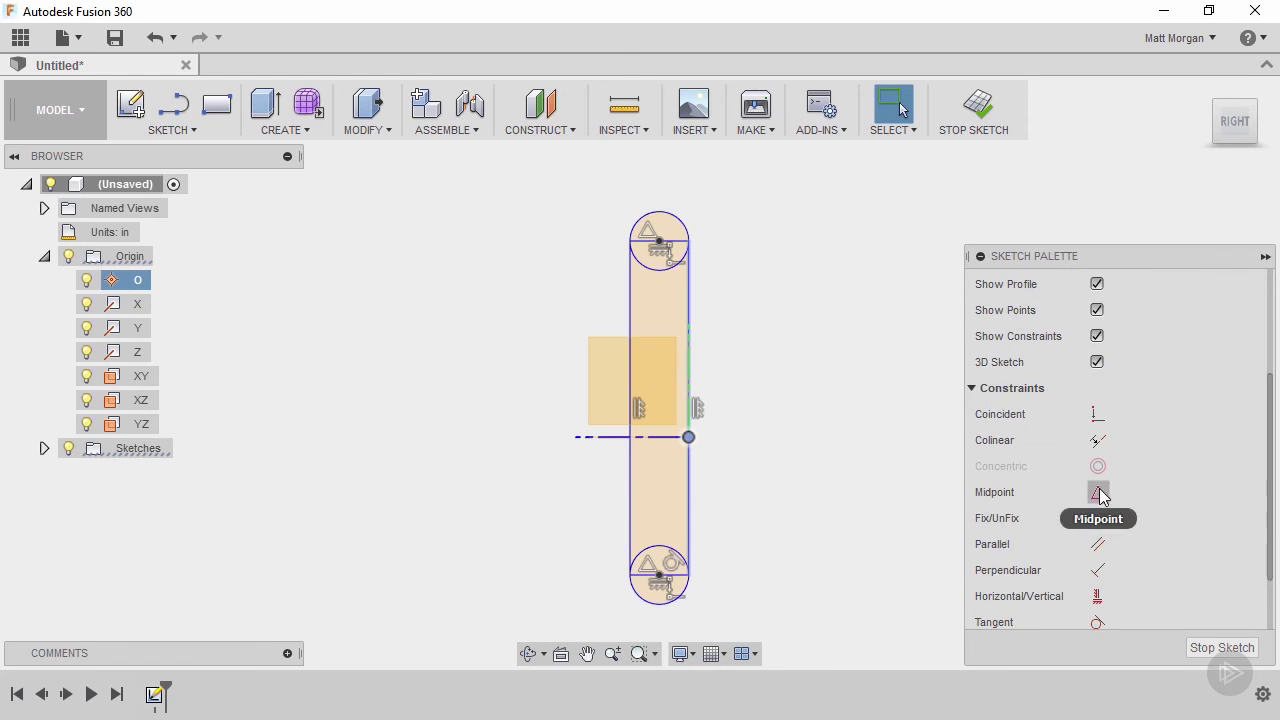
pyautogui.click(1098, 493)
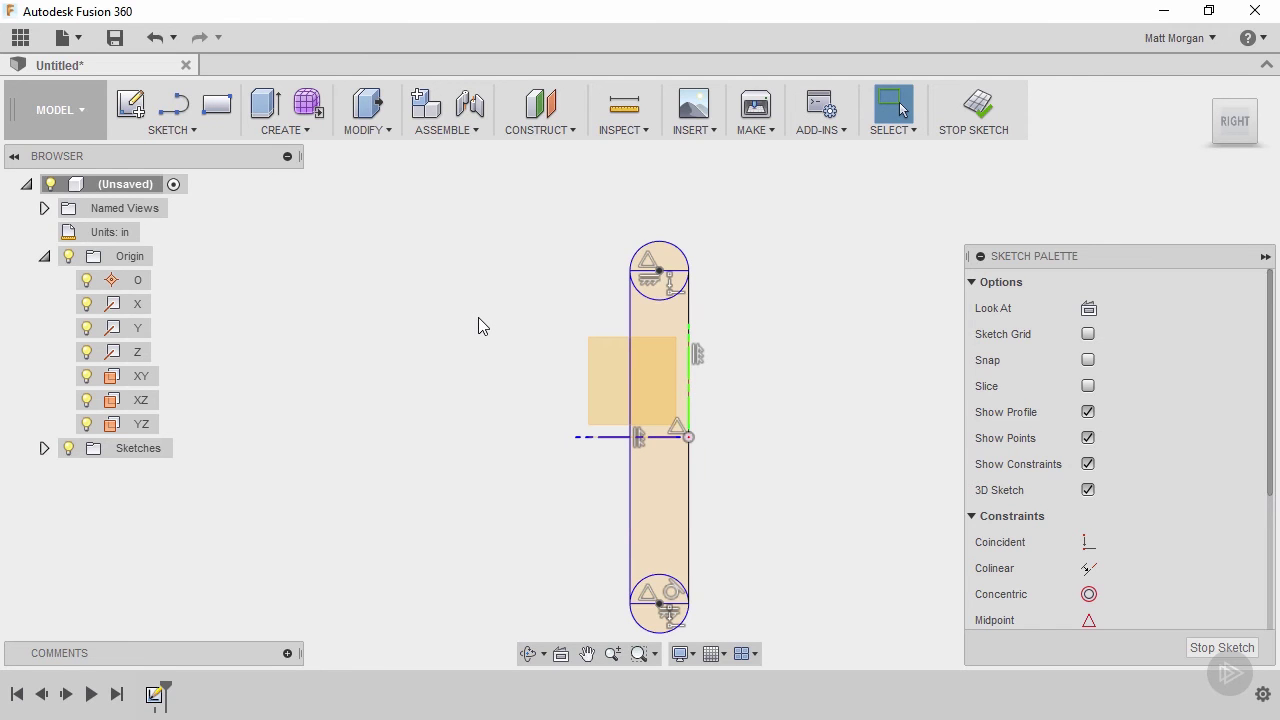
# Step: Search the sketch toolbox for 'trim' and pin Trim to it
pyautogui.press('s')
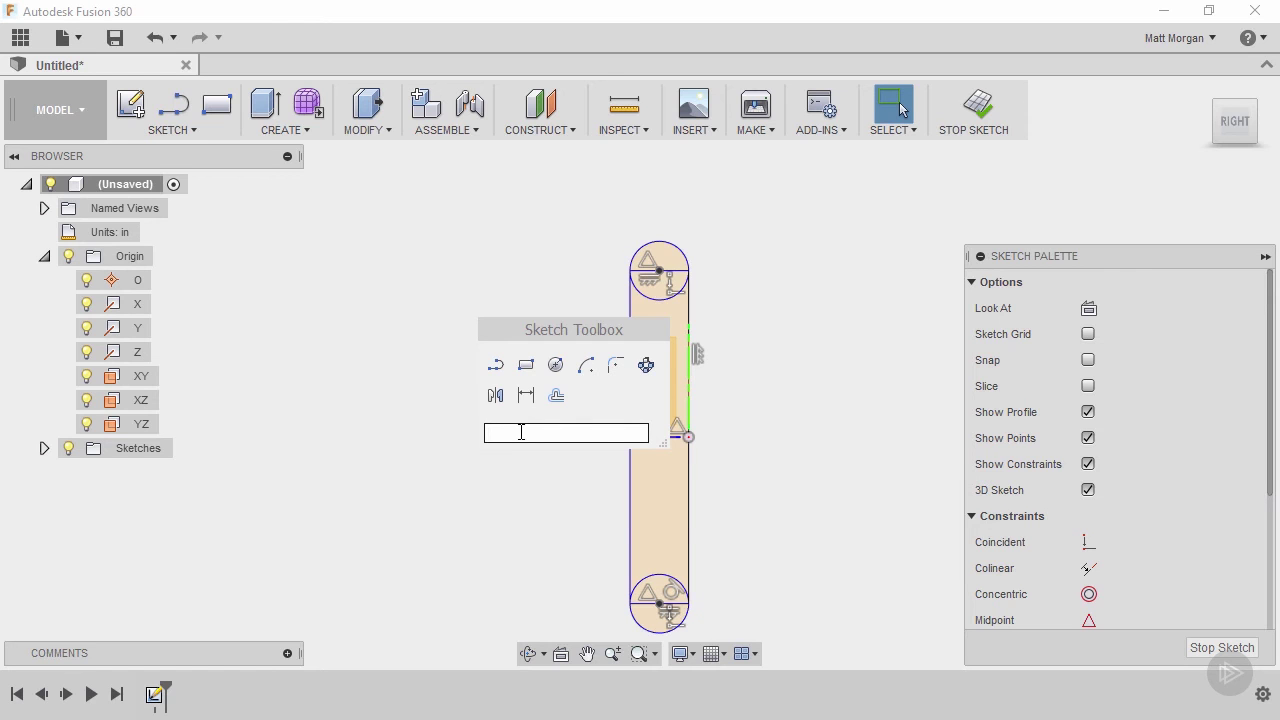
pyautogui.write('trim')
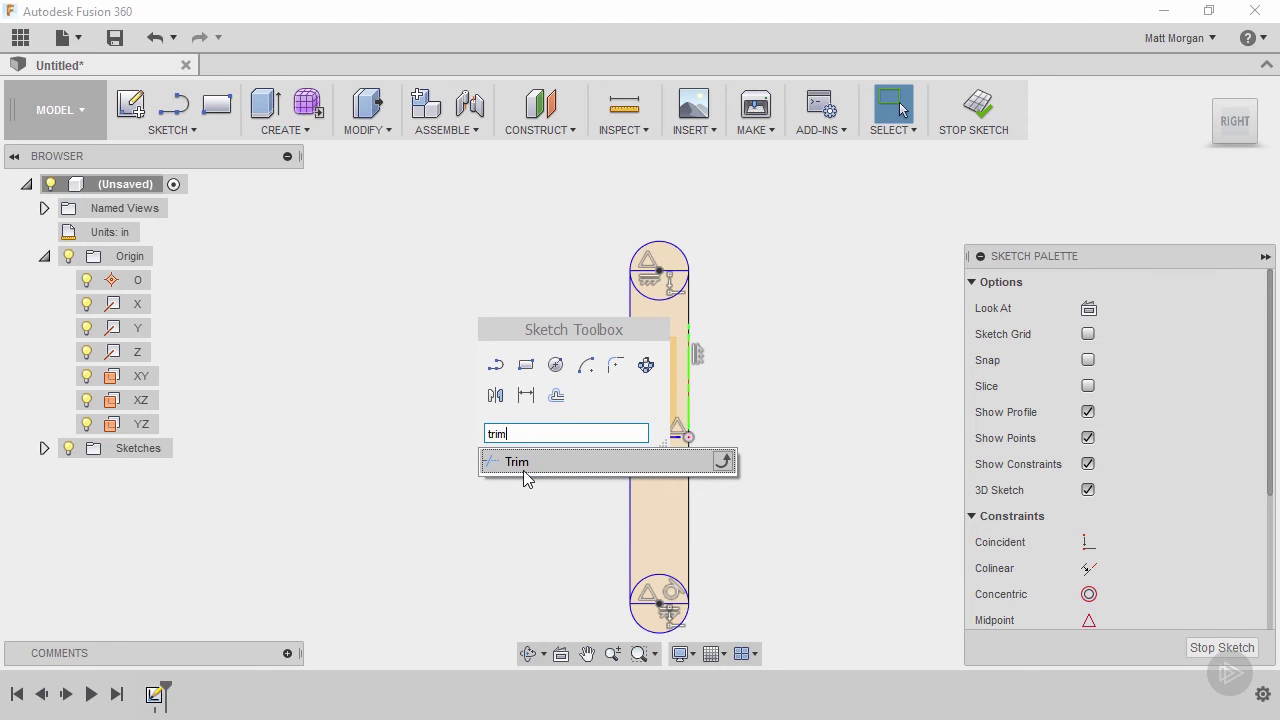
pyautogui.click(726, 463)
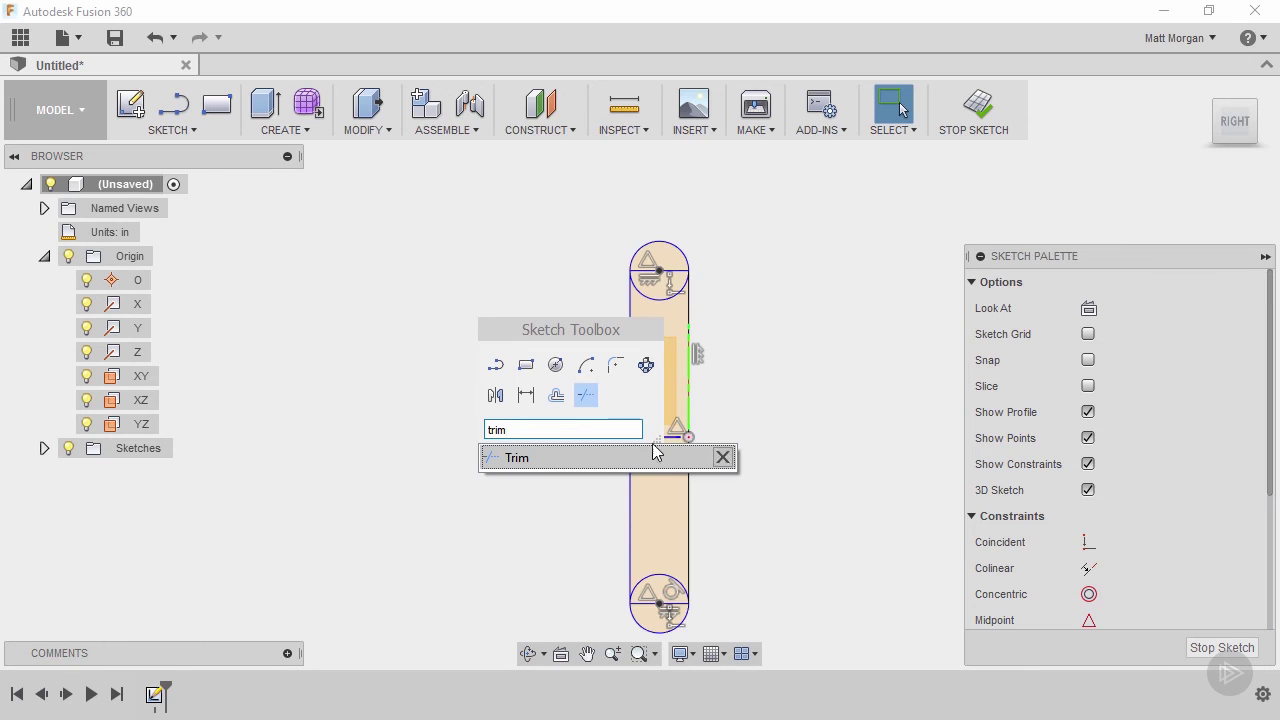
# Step: Trim the inner arcs of both end circles, then undo the trims
pyautogui.click(585, 398)
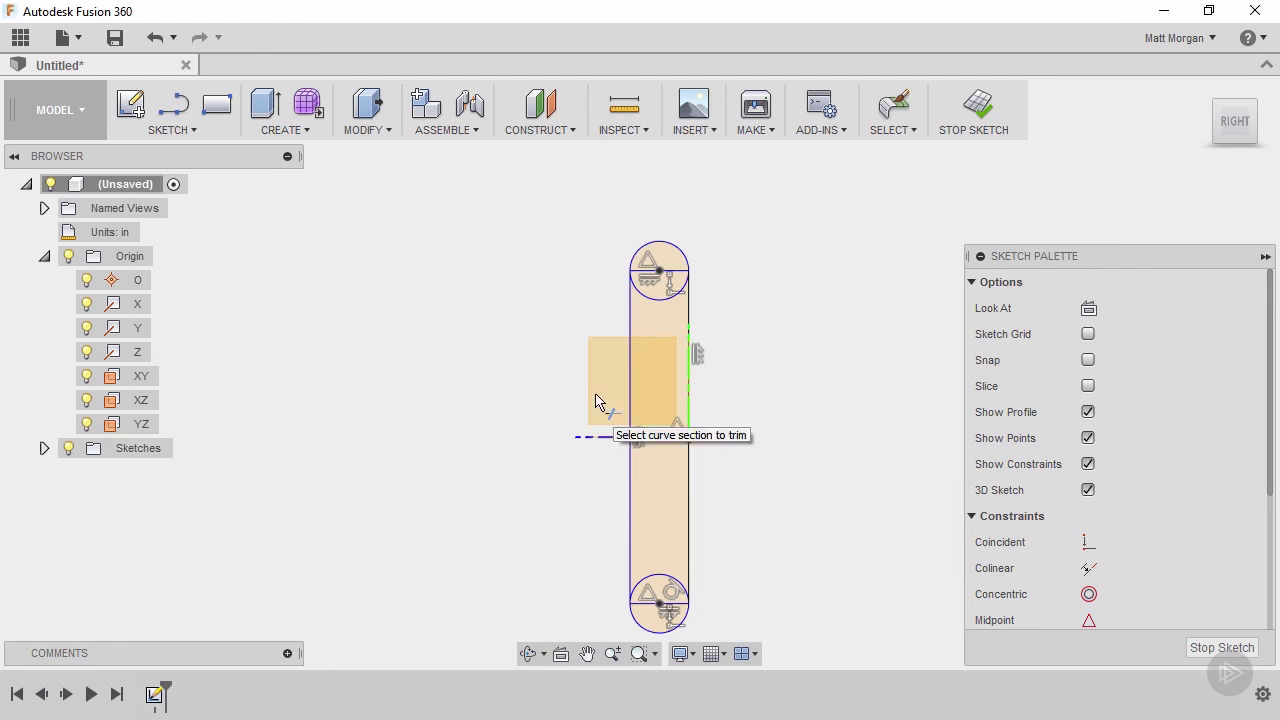
pyautogui.click(661, 310)
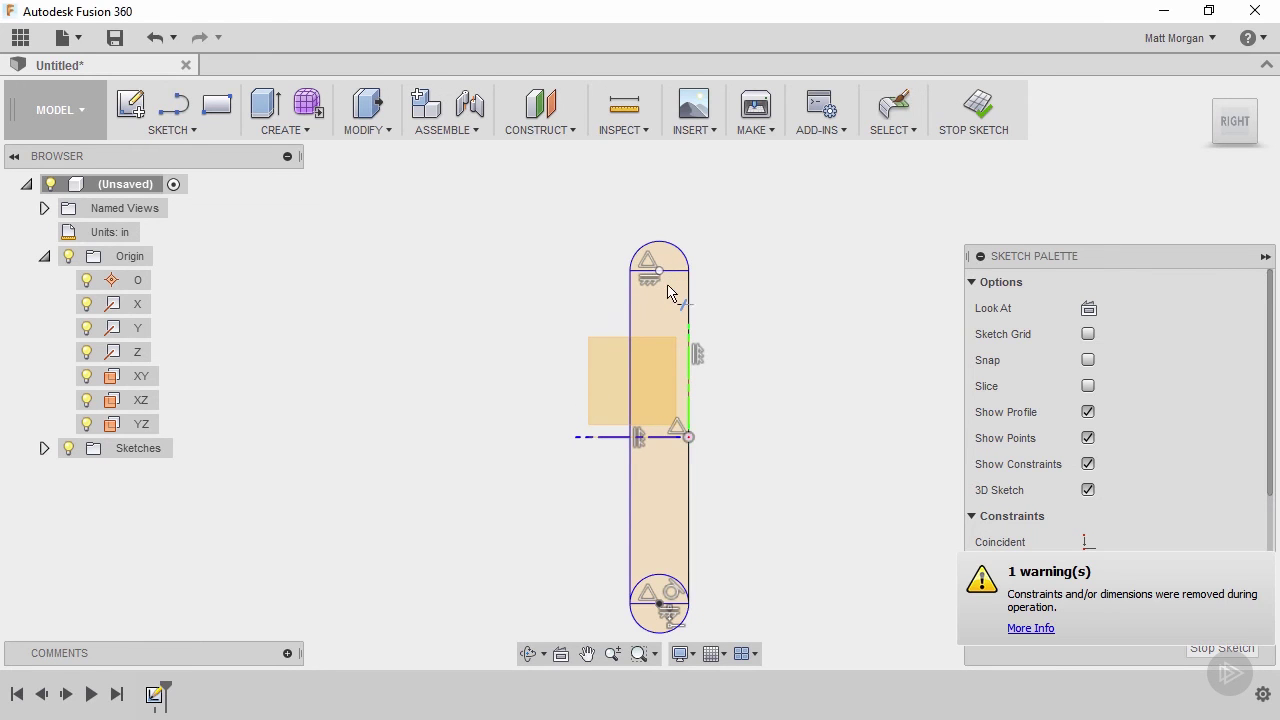
pyautogui.click(656, 583)
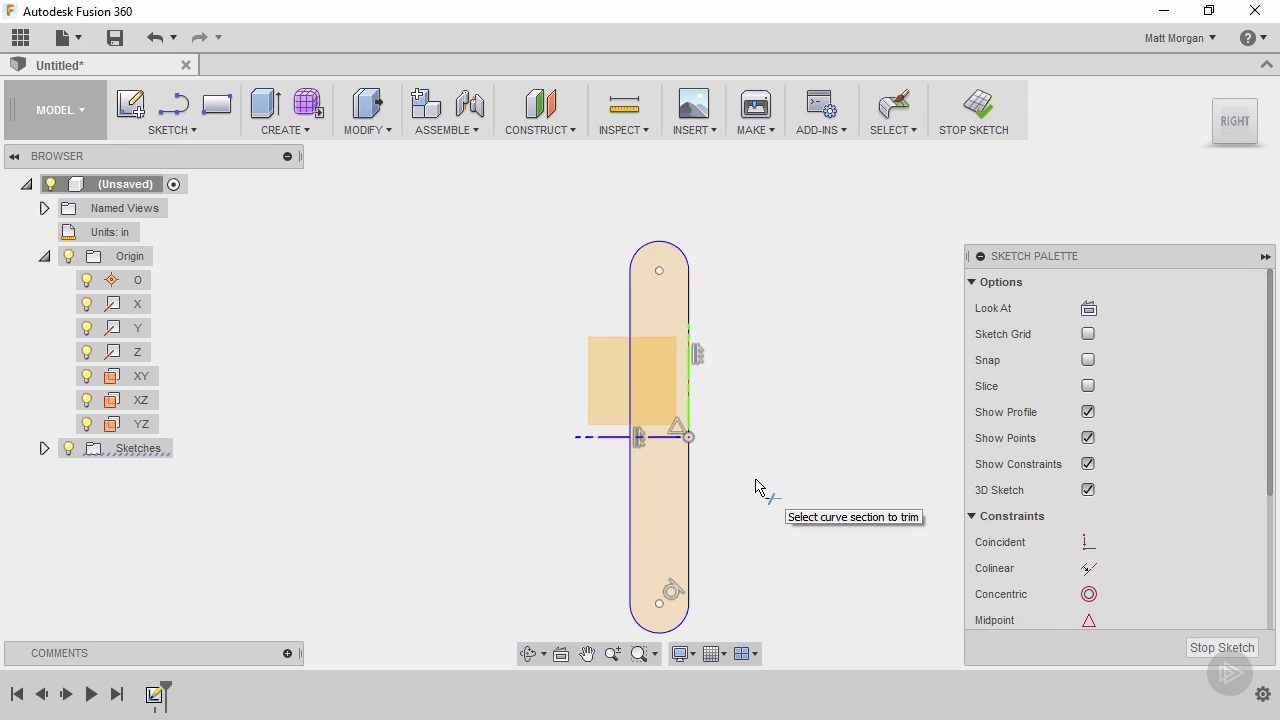
pyautogui.press('Escape')
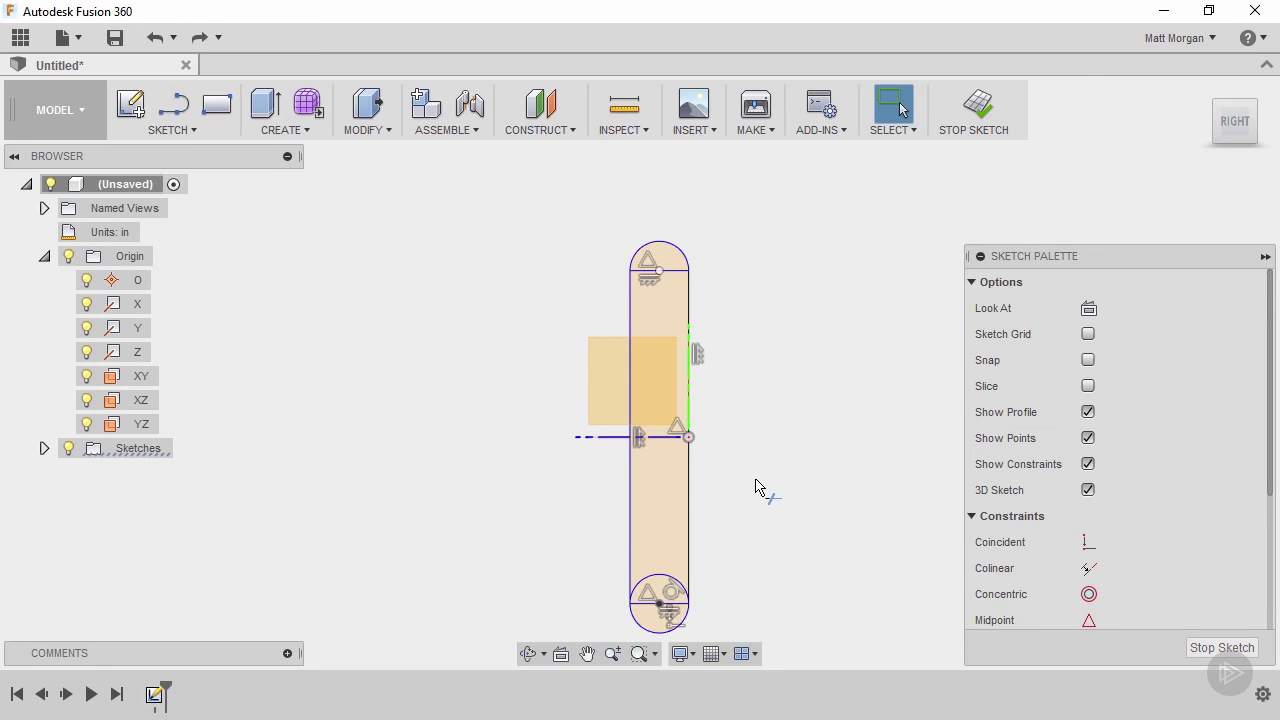
pyautogui.hotkey('ctrl', 'z')
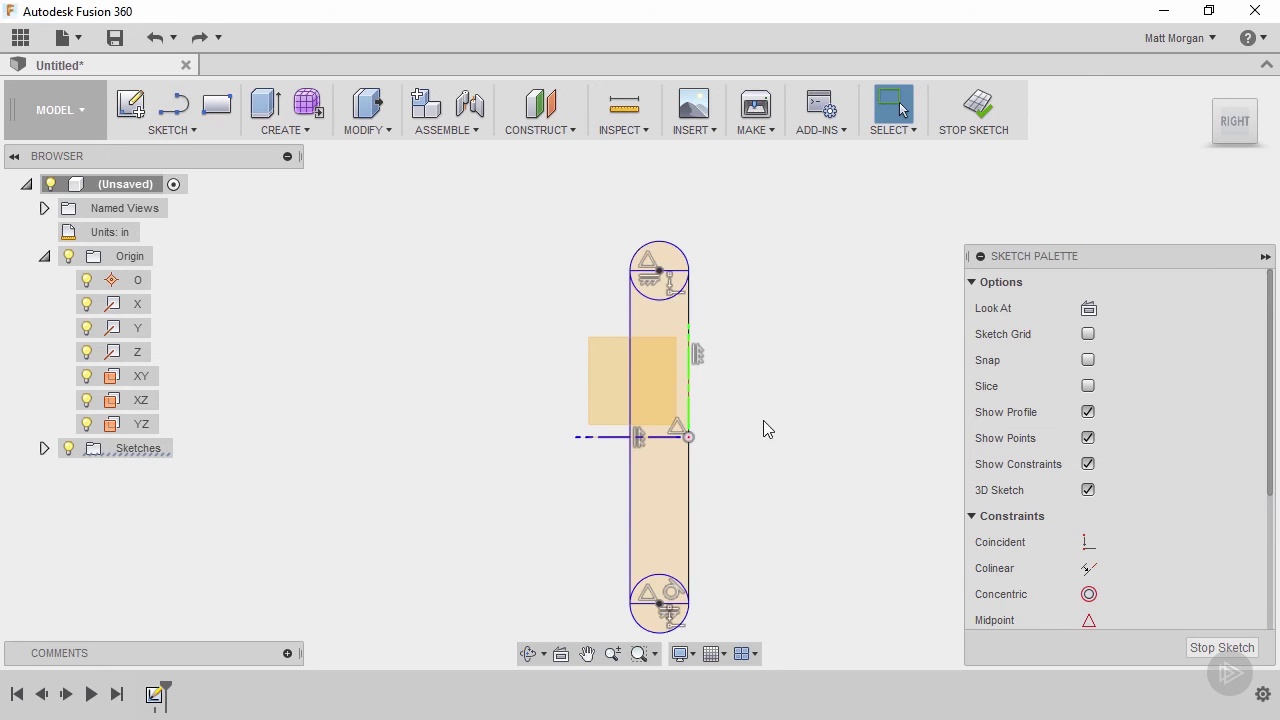
# Step: Trim only the top circle's arc inside the rectangle using the toolbox Trim
pyautogui.click(666, 282)
pyautogui.click(641, 312)
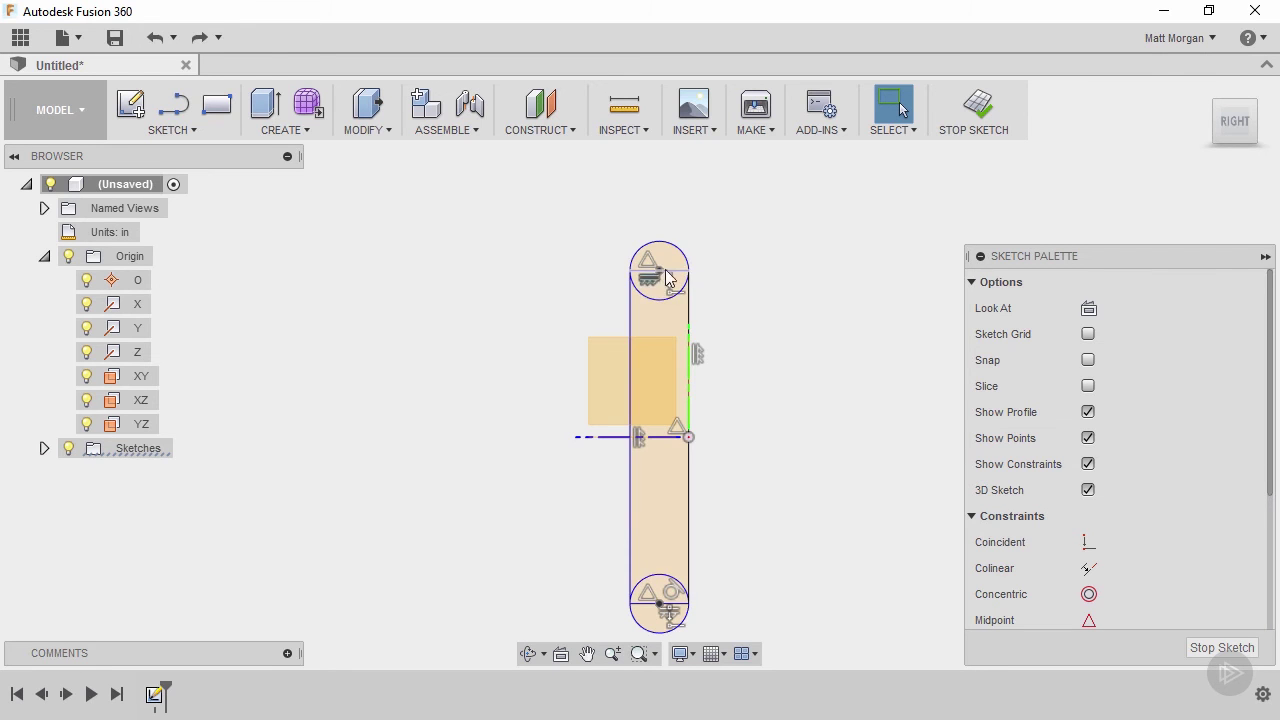
pyautogui.click(667, 289)
pyautogui.click(486, 352)
pyautogui.press('s')
pyautogui.click(563, 420)
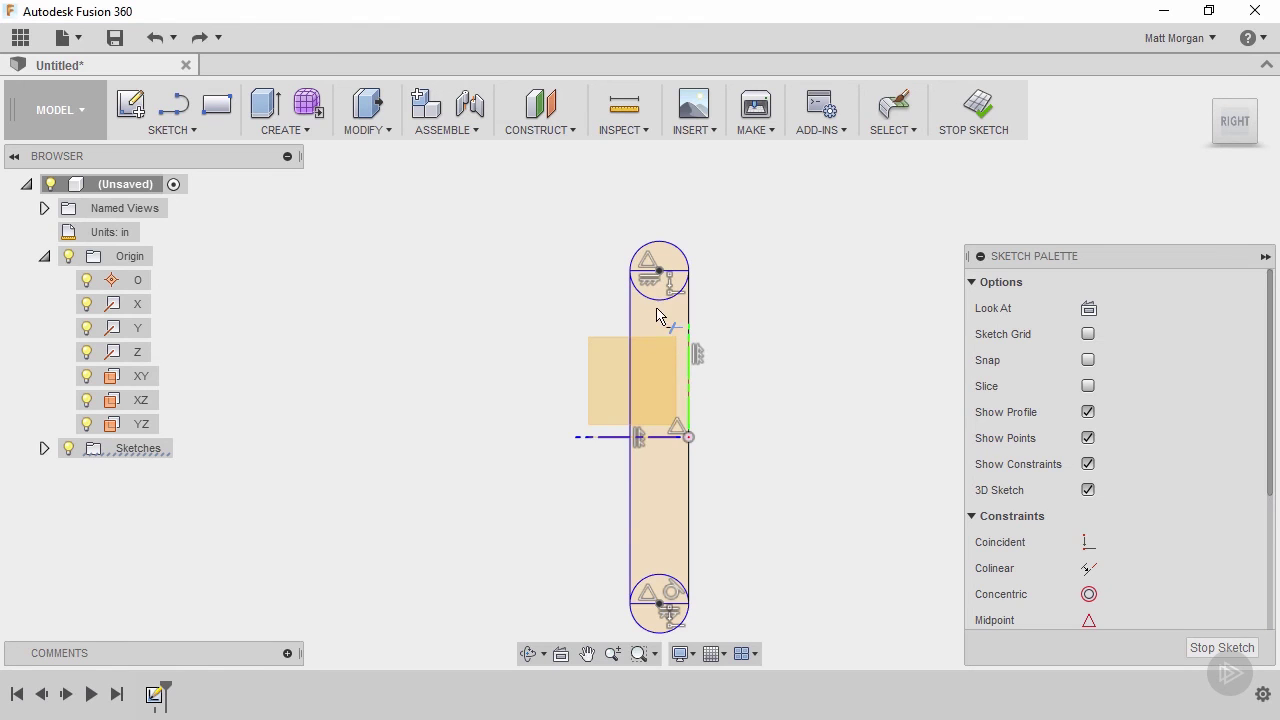
pyautogui.click(663, 299)
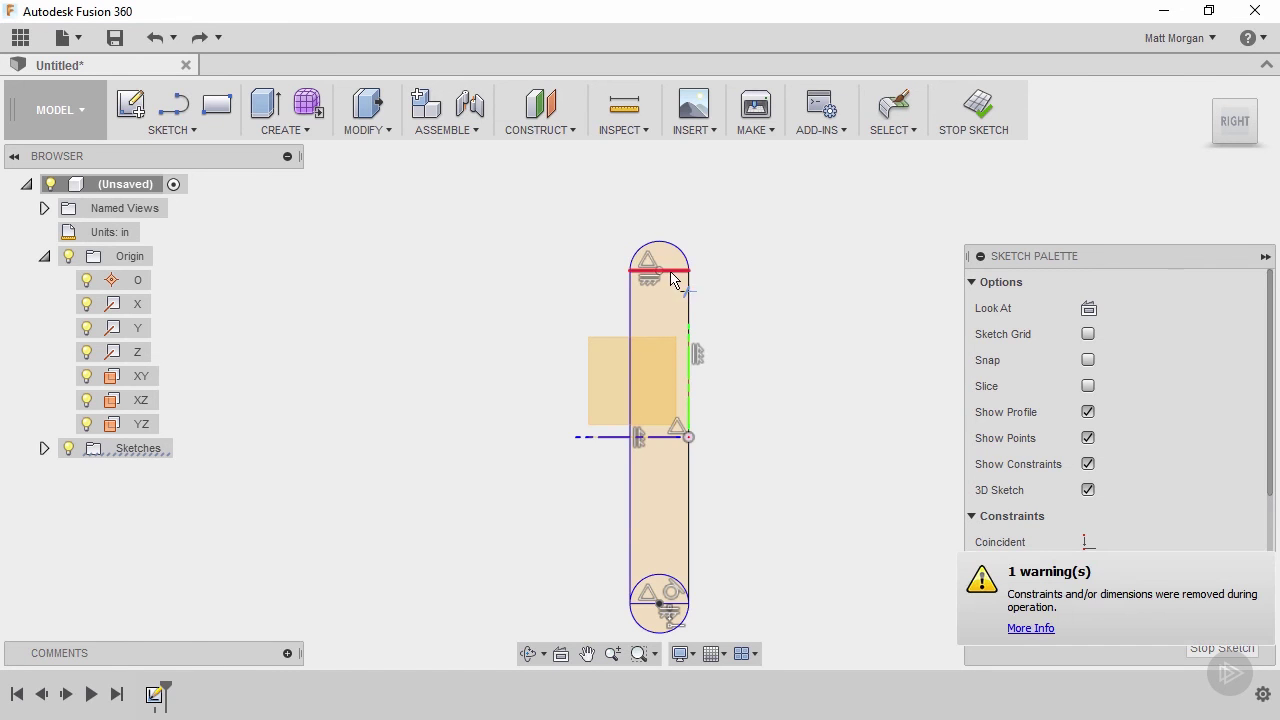
# Step: Trim the bottom circle's inner arc and draw a temporary circle centered on the origin edge point
pyautogui.click(663, 595)
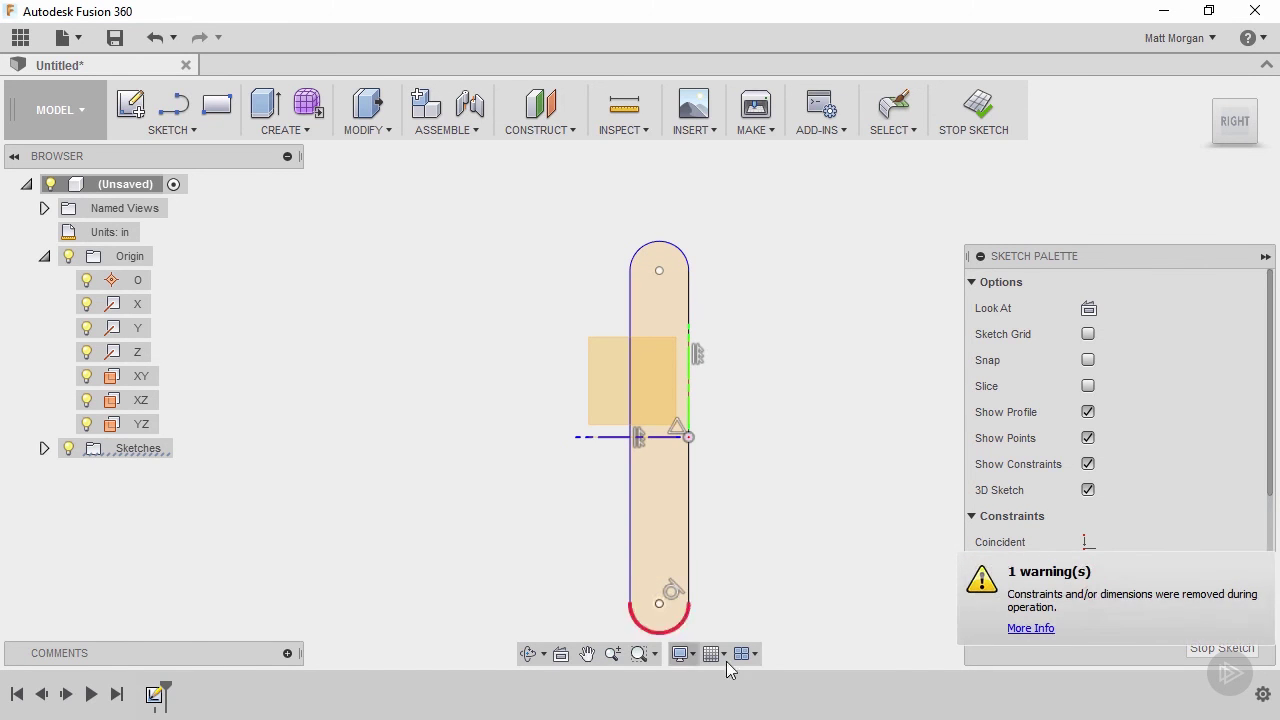
pyautogui.press('c')
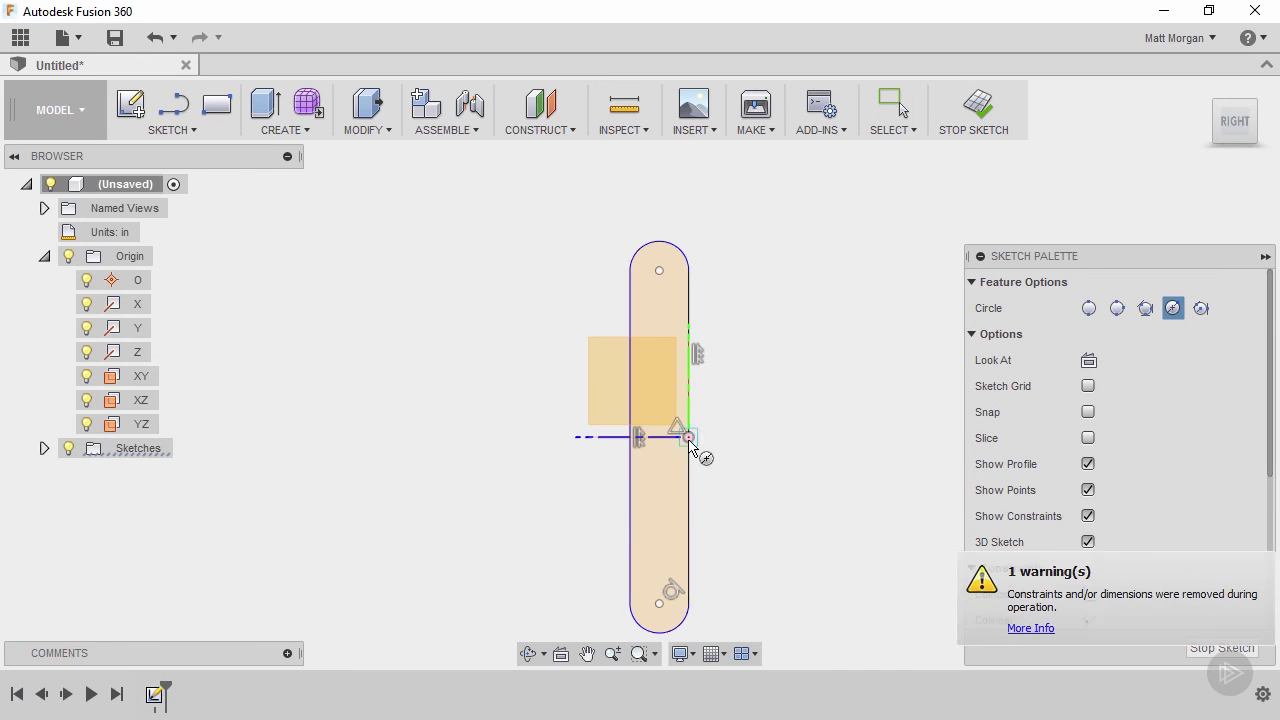
pyautogui.click(688, 437)
pyautogui.click(742, 334)
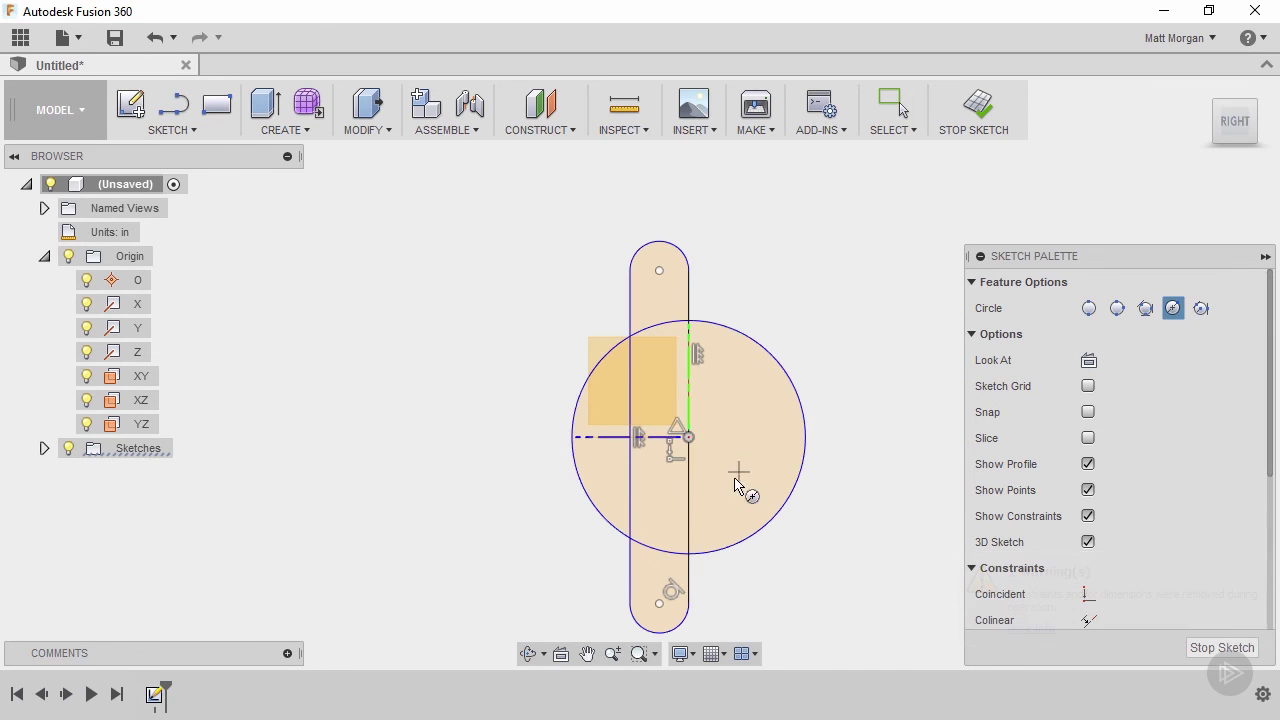
# Step: Trim the right edge inside the temporary circle, remove the circle, and window-select the slot
pyautogui.press('s')
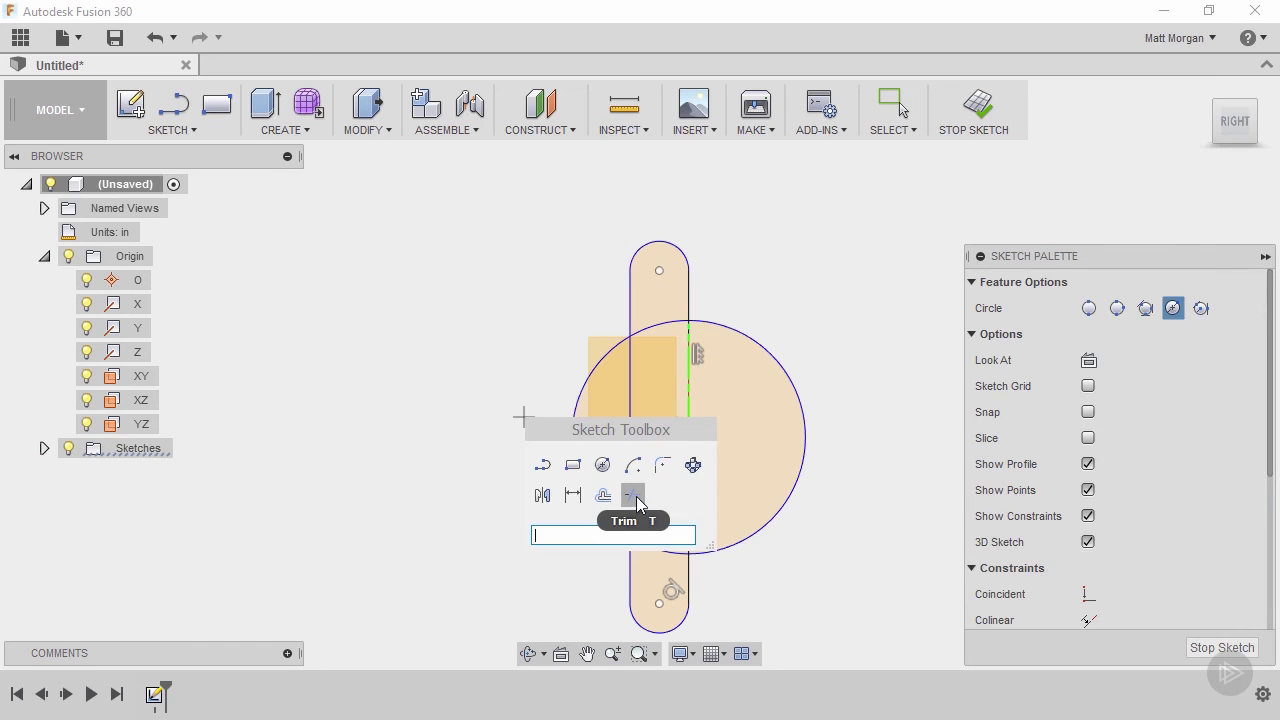
pyautogui.click(634, 496)
pyautogui.click(687, 420)
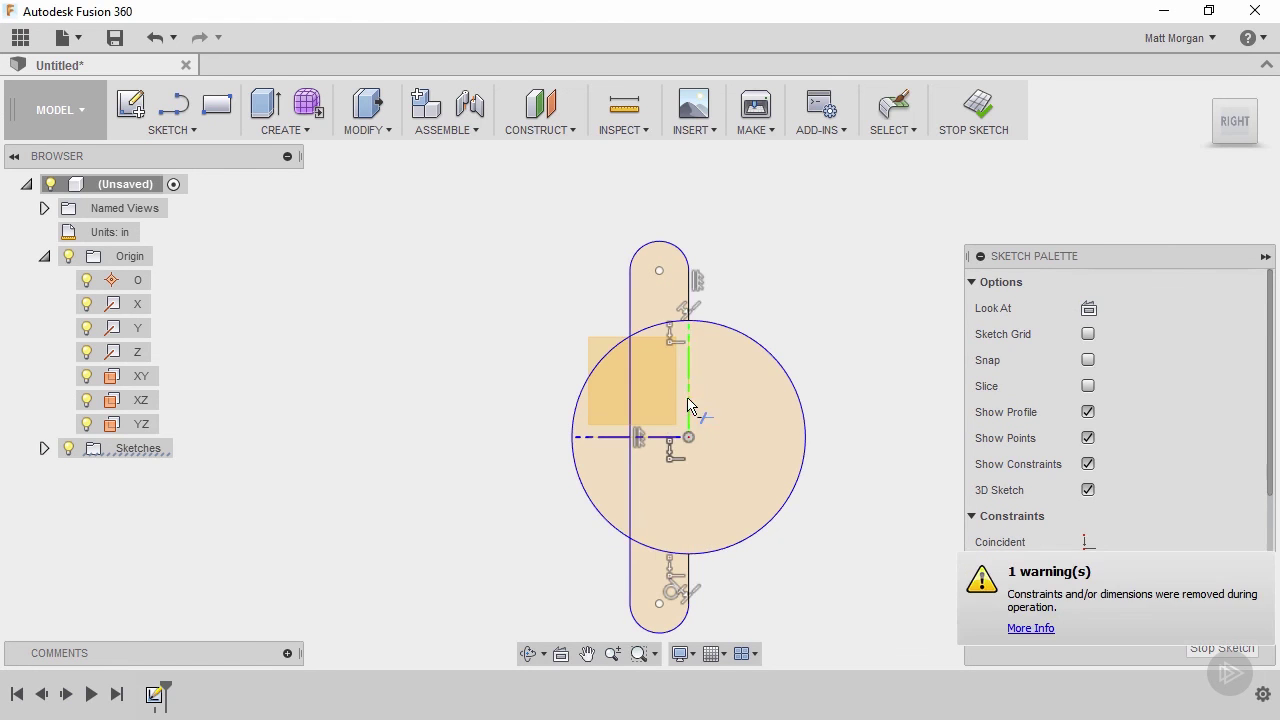
pyautogui.click(764, 344)
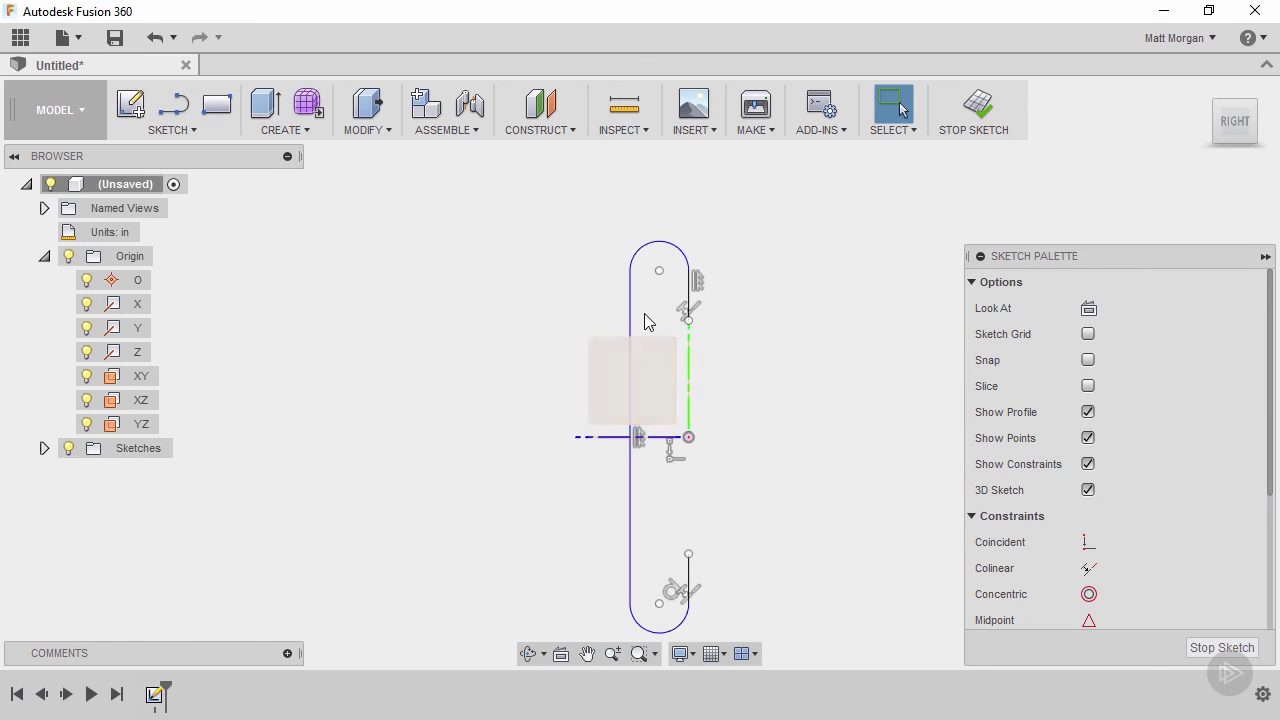
pyautogui.moveTo(570, 170); pyautogui.dragTo(763, 651)
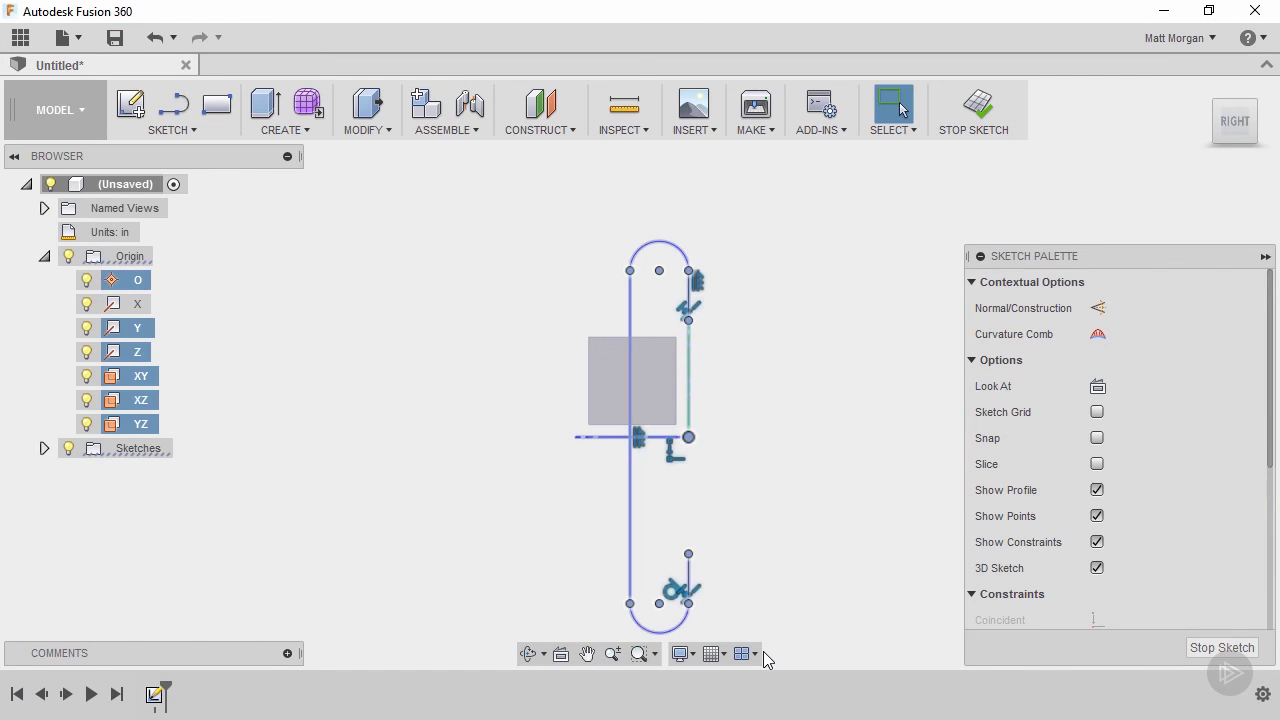
# Step: Delete the selected slot geometry
pyautogui.press('Delete')
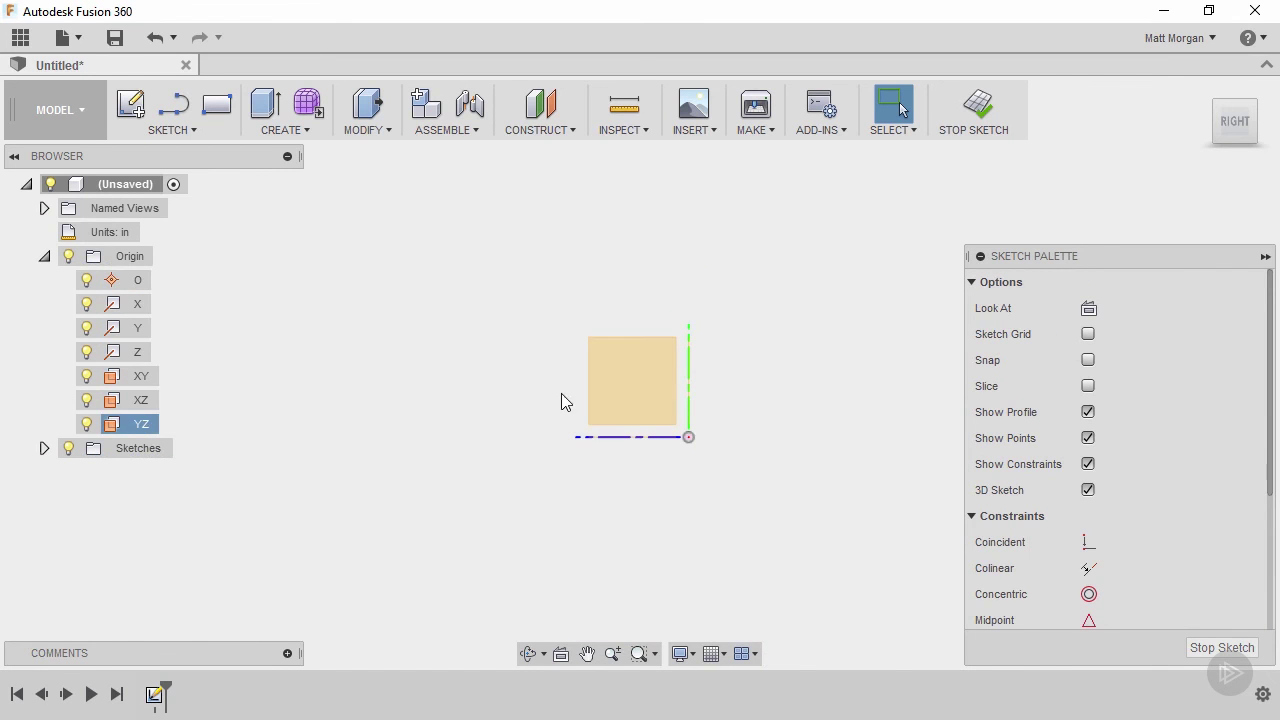
pyautogui.press('l')
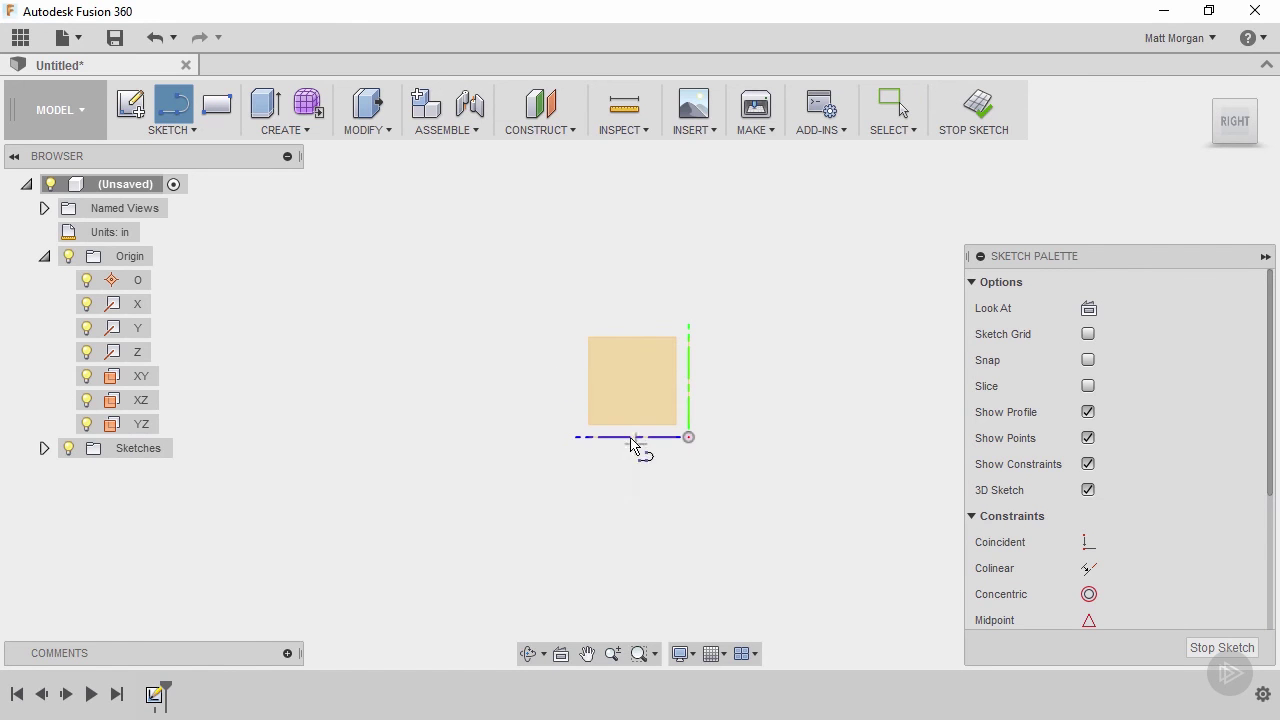
pyautogui.press('l')
pyautogui.press('Escape')
# Step: Draw a horizontal line left from the origin and make it a construction line
pyautogui.click(690, 440)
pyautogui.click(453, 437)
pyautogui.press('Escape')
pyautogui.click(480, 438)
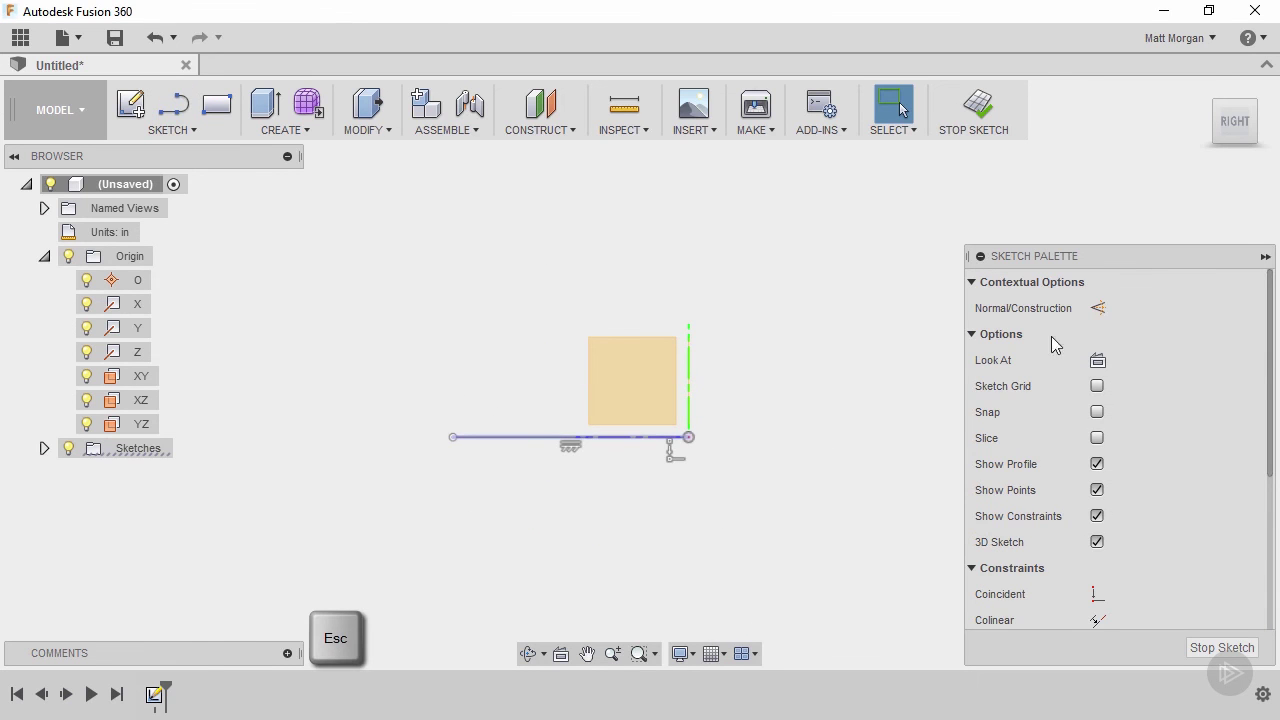
pyautogui.click(1097, 310)
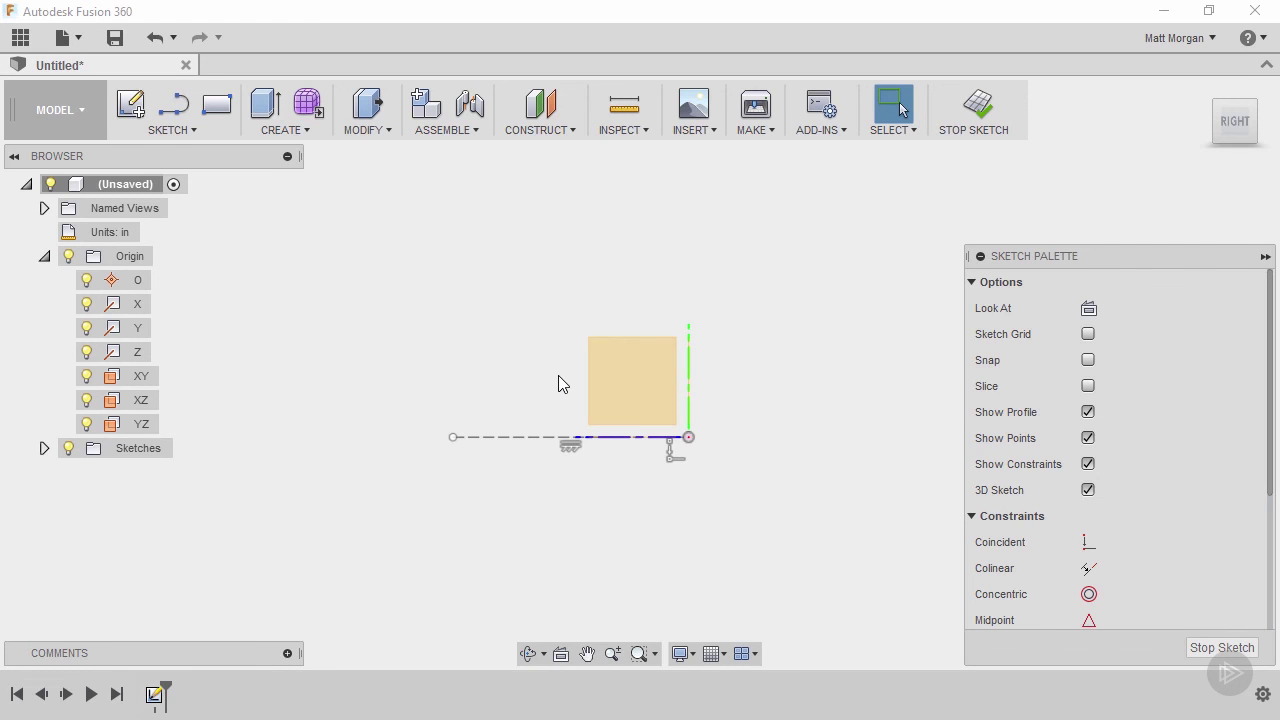
# Step: Draw a vertical line up from the construction line, a tangent arc over the top, and a short line down
pyautogui.press('l')
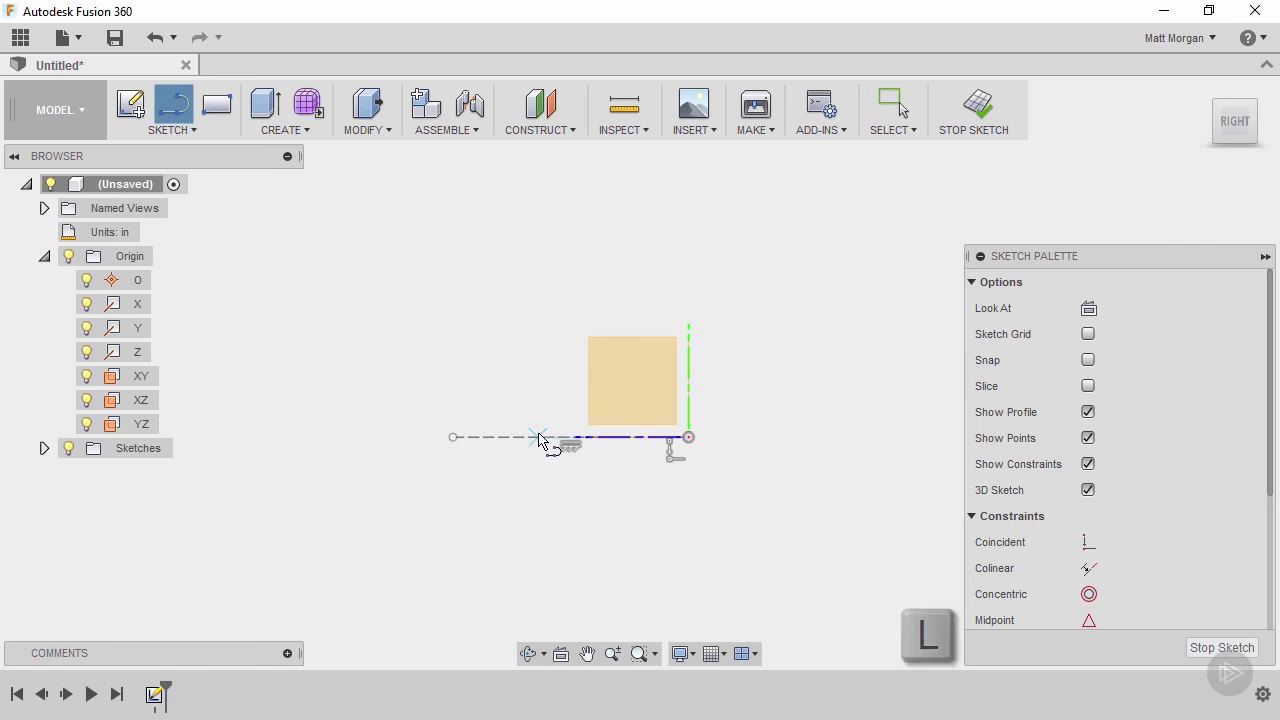
pyautogui.click(615, 437)
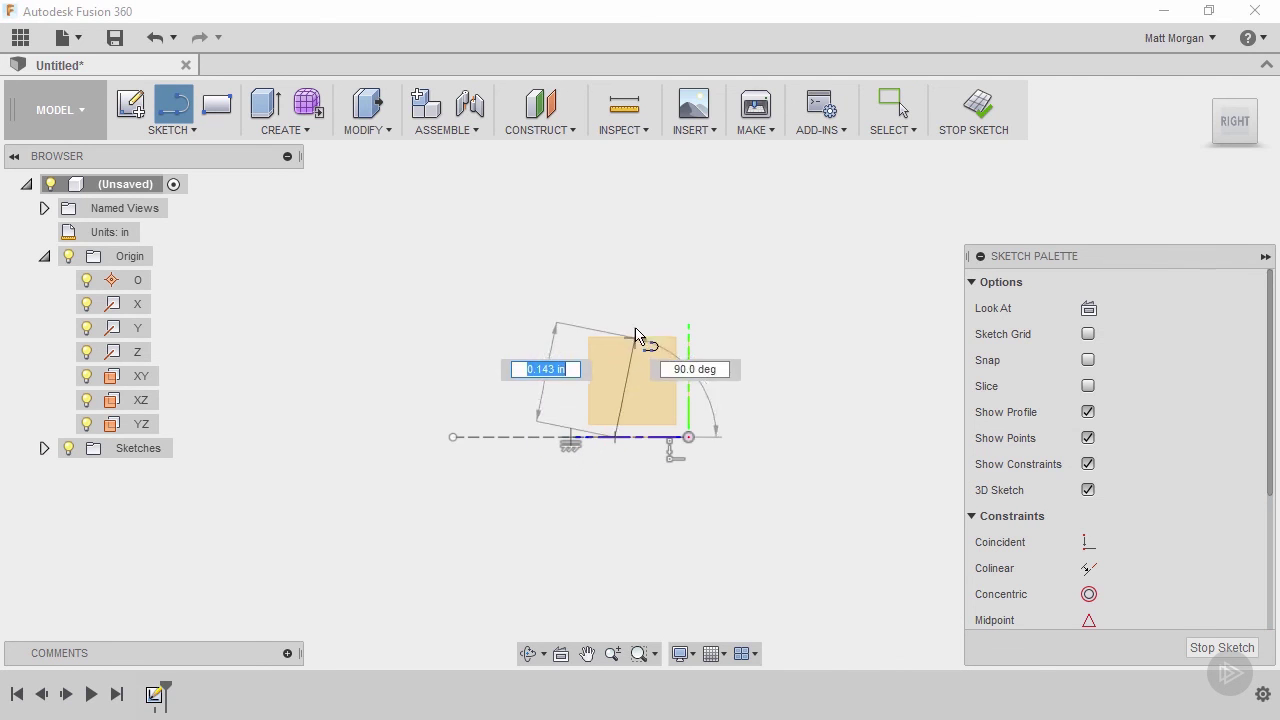
pyautogui.click(618, 262)
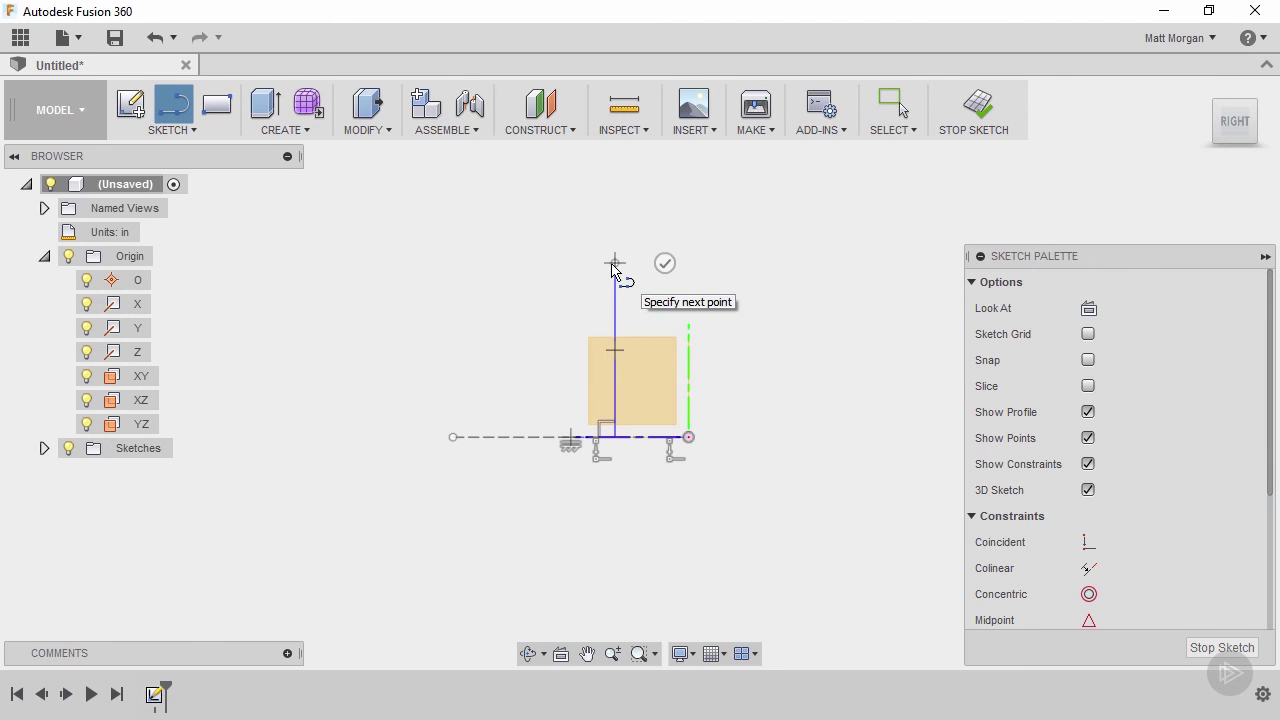
pyautogui.moveTo(613, 266); pyautogui.dragTo(717, 266)
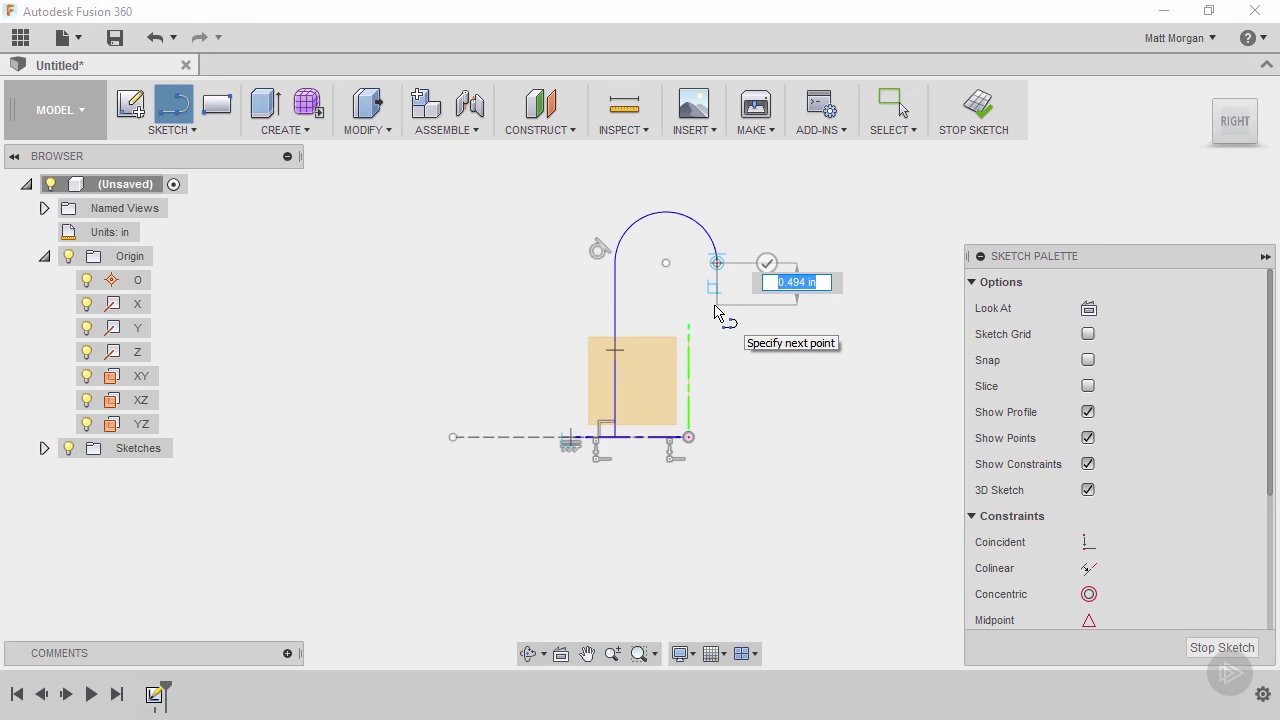
pyautogui.click(716, 304)
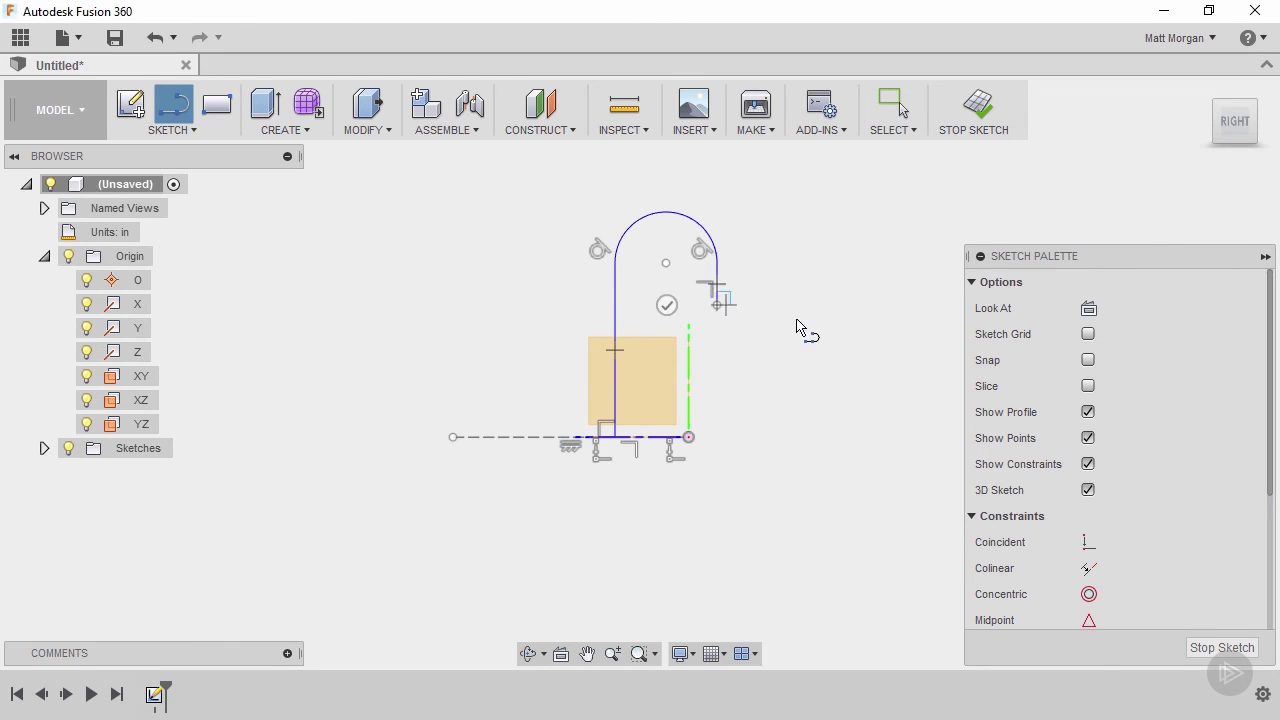
pyautogui.press('Escape')
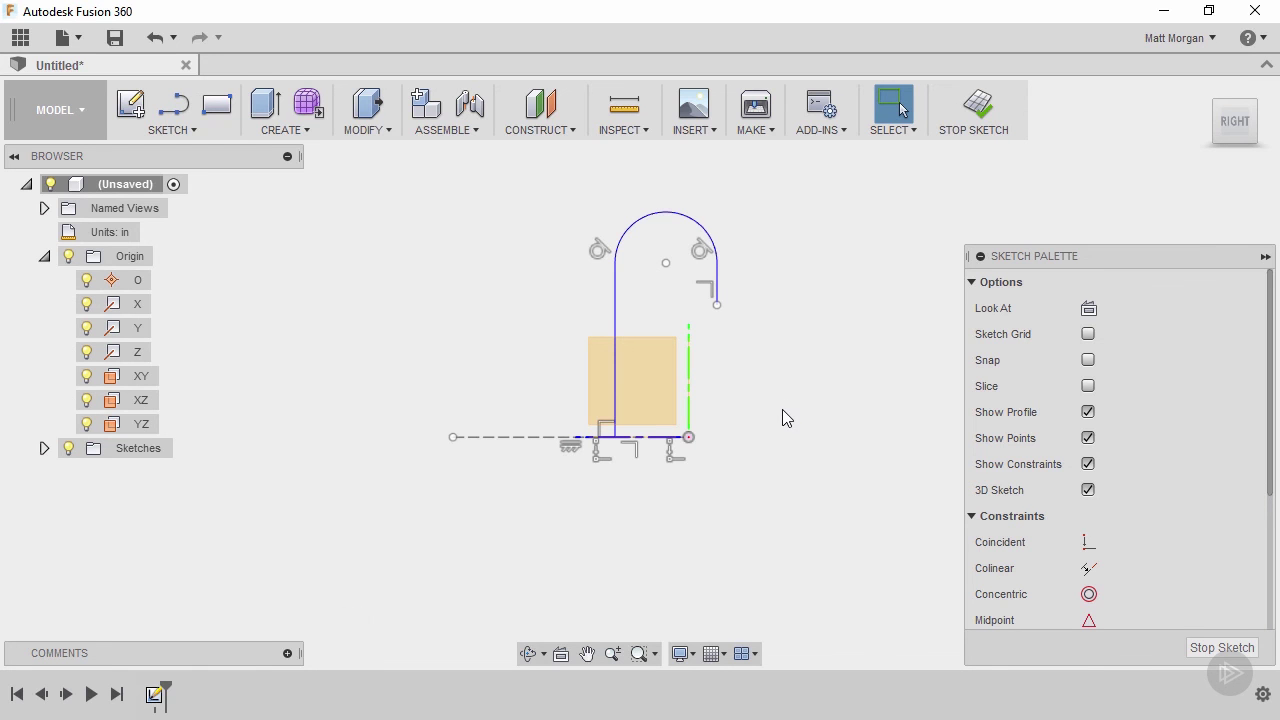
# Step: Mirror the seven upper-half curves across the dashed horizontal construction line
pyautogui.click(192, 130)
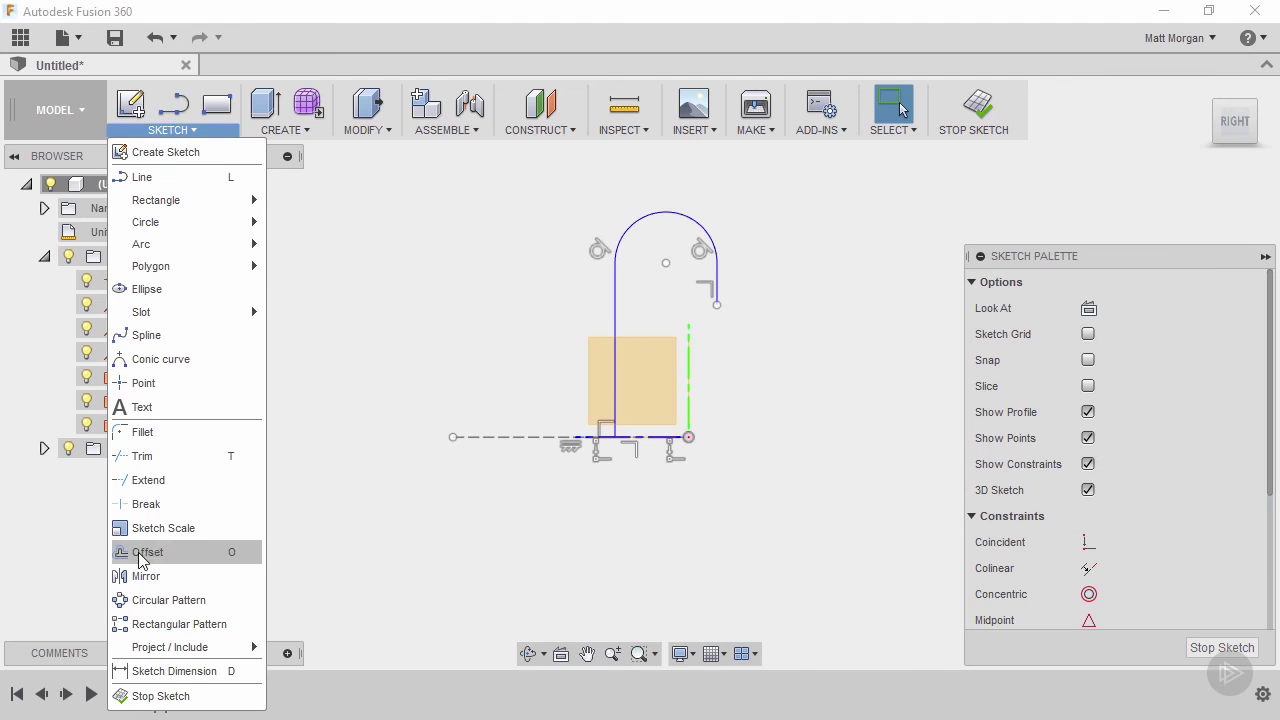
pyautogui.click(155, 578)
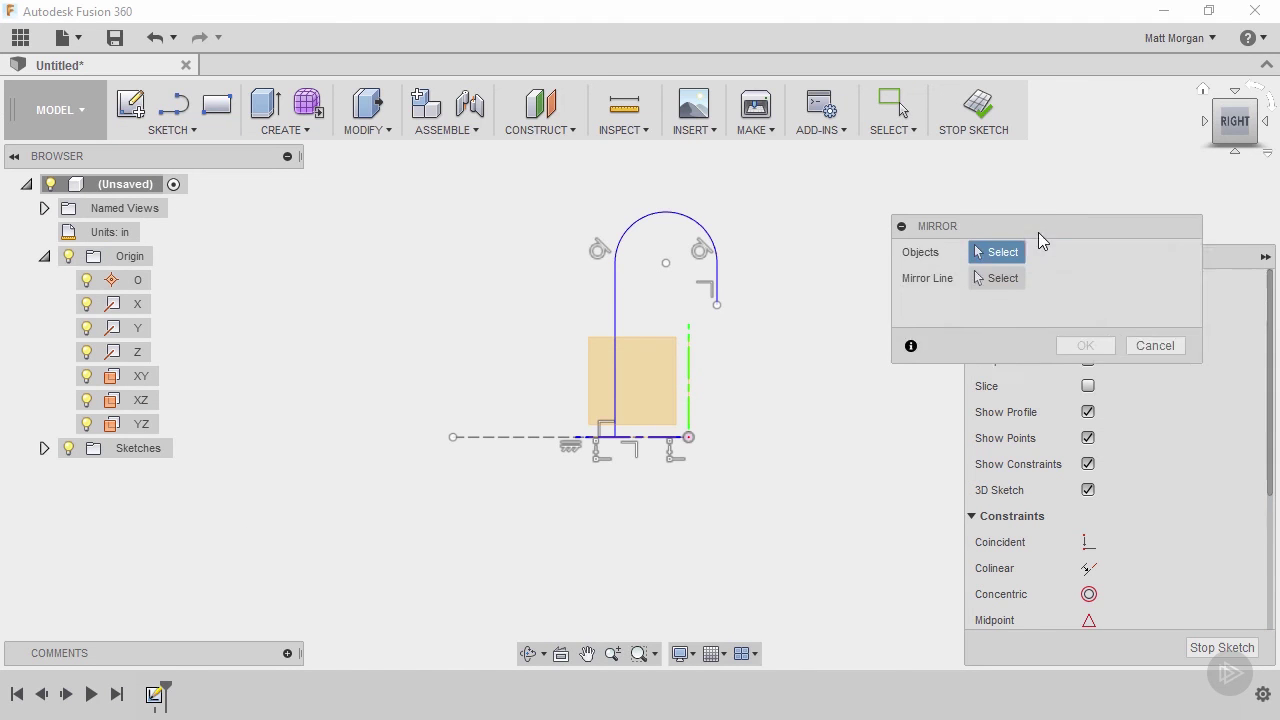
pyautogui.moveTo(1037, 240); pyautogui.dragTo(964, 180)
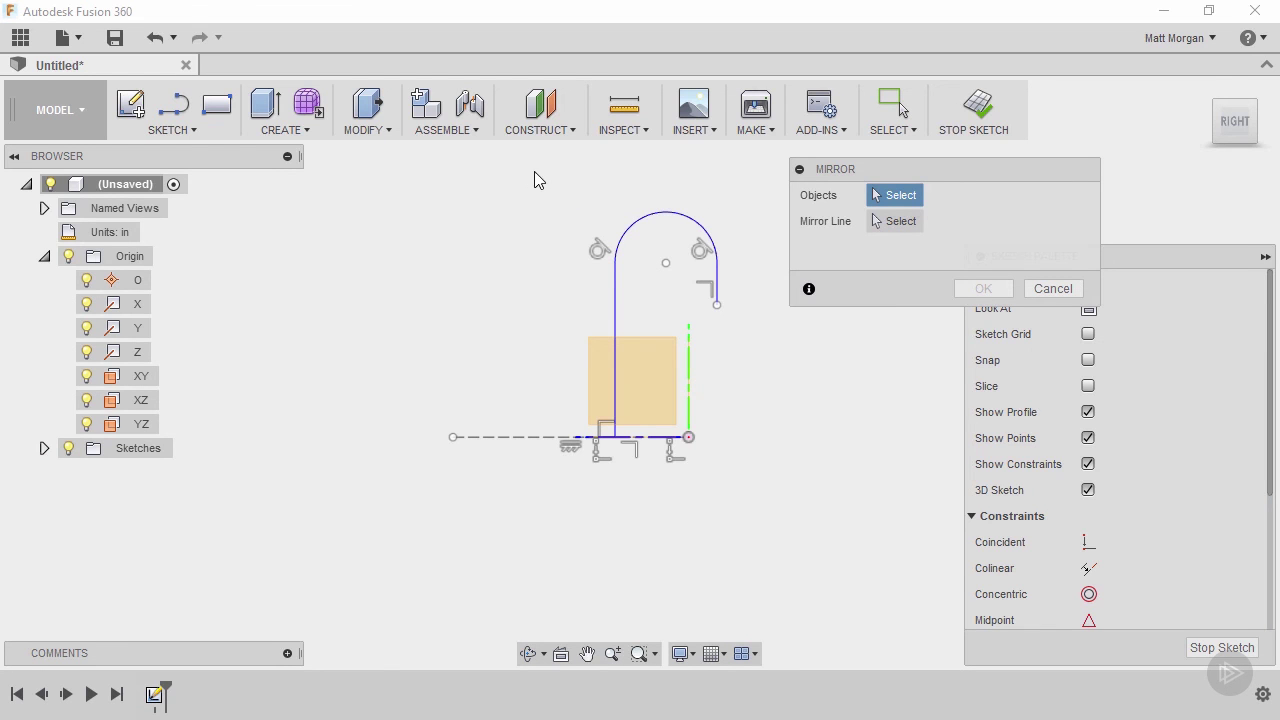
pyautogui.moveTo(531, 169)
pyautogui.mouseDown()
pyautogui.moveTo(750, 320)
pyautogui.moveTo(754, 341)
pyautogui.mouseUp()
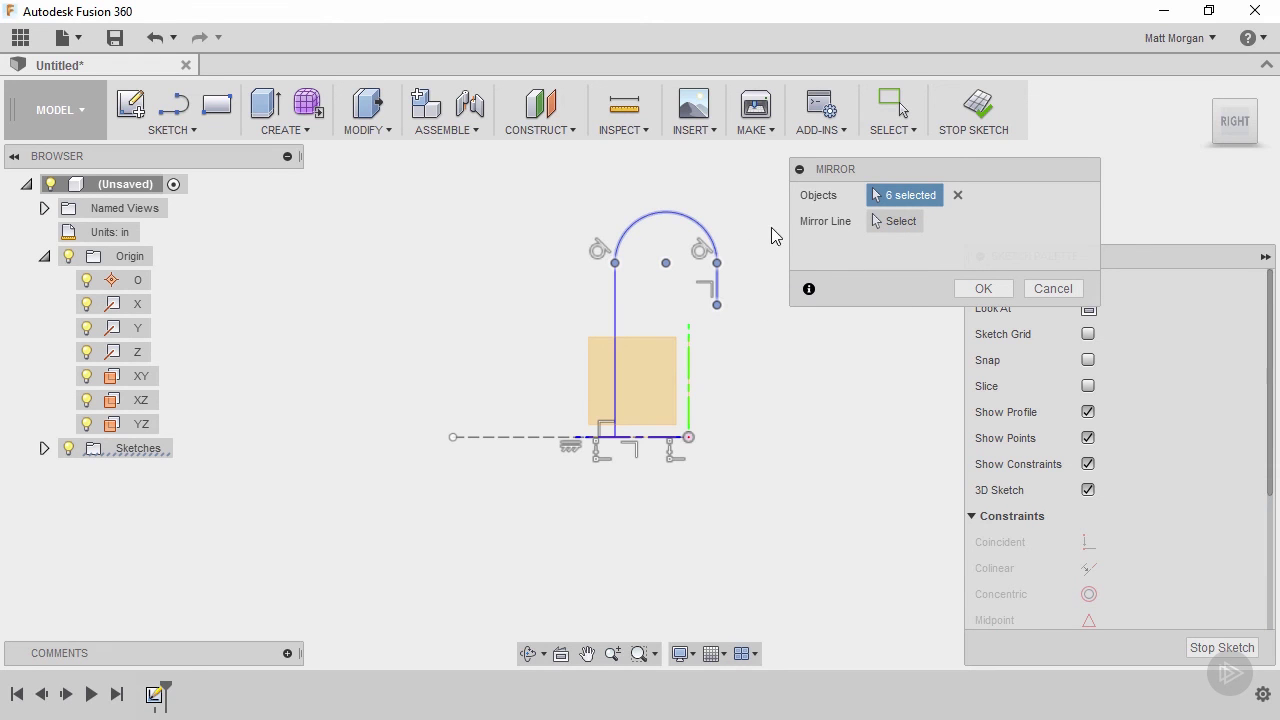
pyautogui.moveTo(766, 208); pyautogui.dragTo(536, 320)
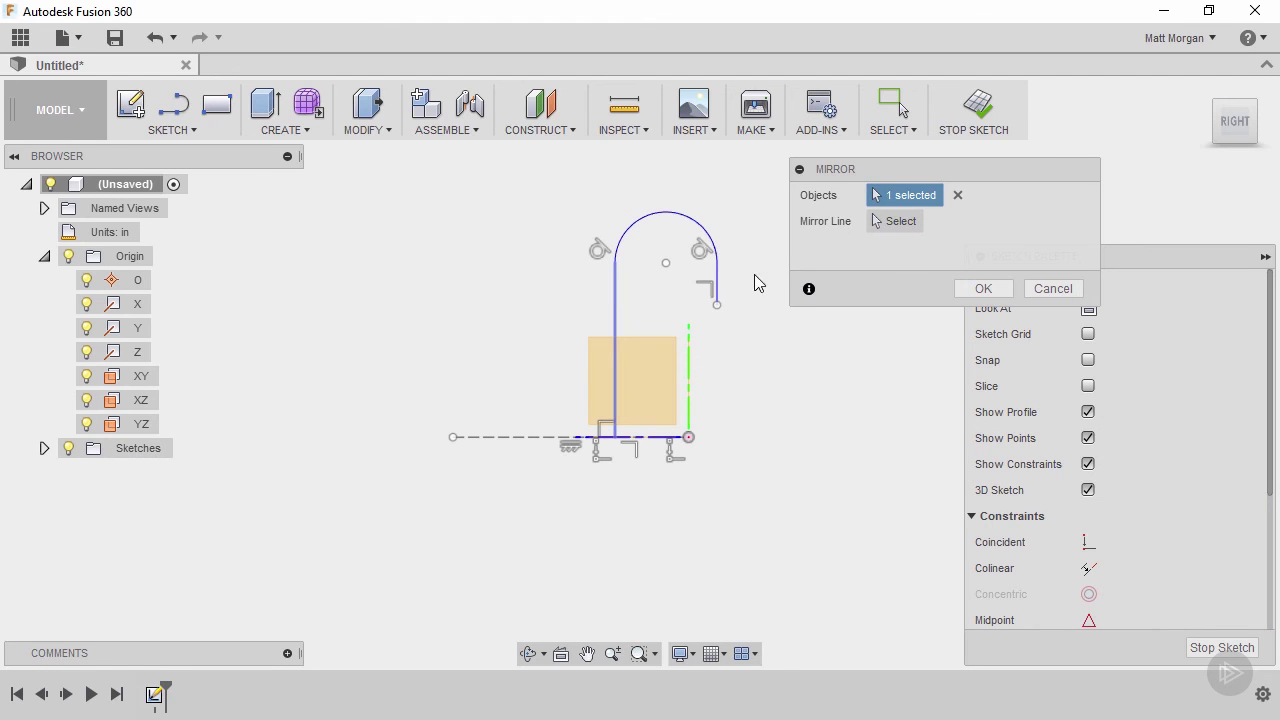
pyautogui.click(957, 196)
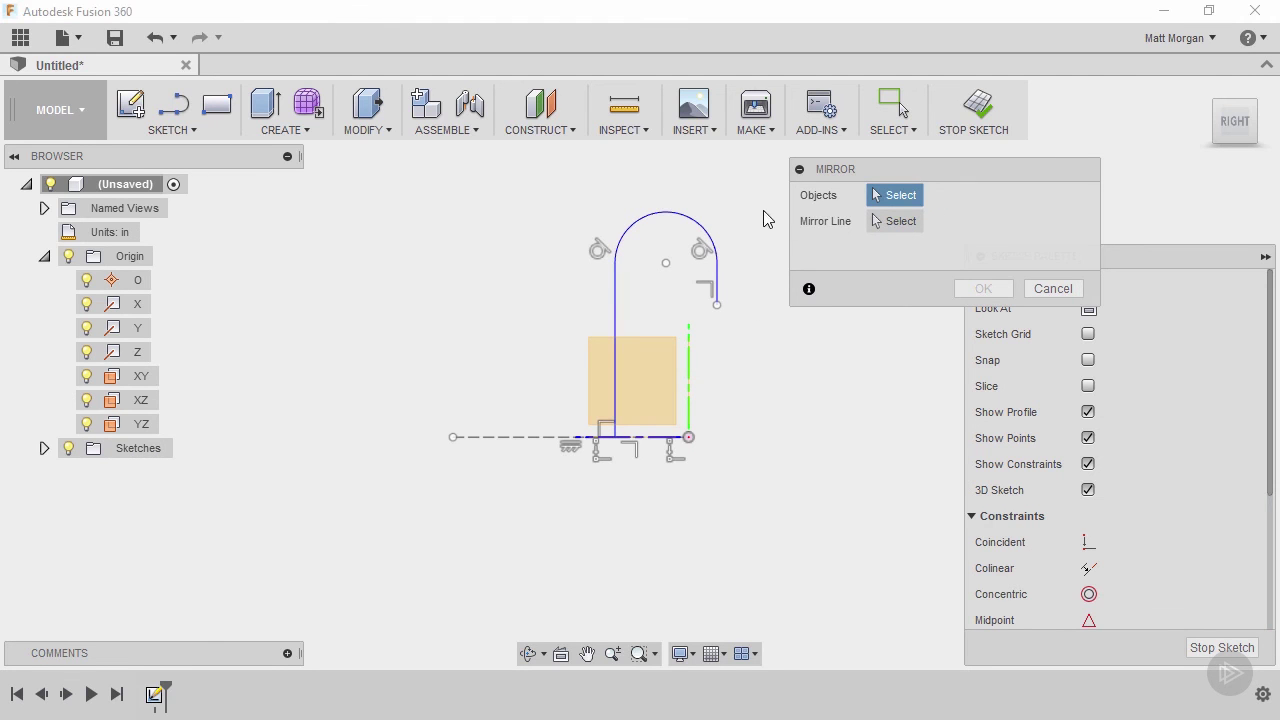
pyautogui.moveTo(769, 196)
pyautogui.mouseDown()
pyautogui.moveTo(557, 312)
pyautogui.moveTo(534, 343)
pyautogui.mouseUp()
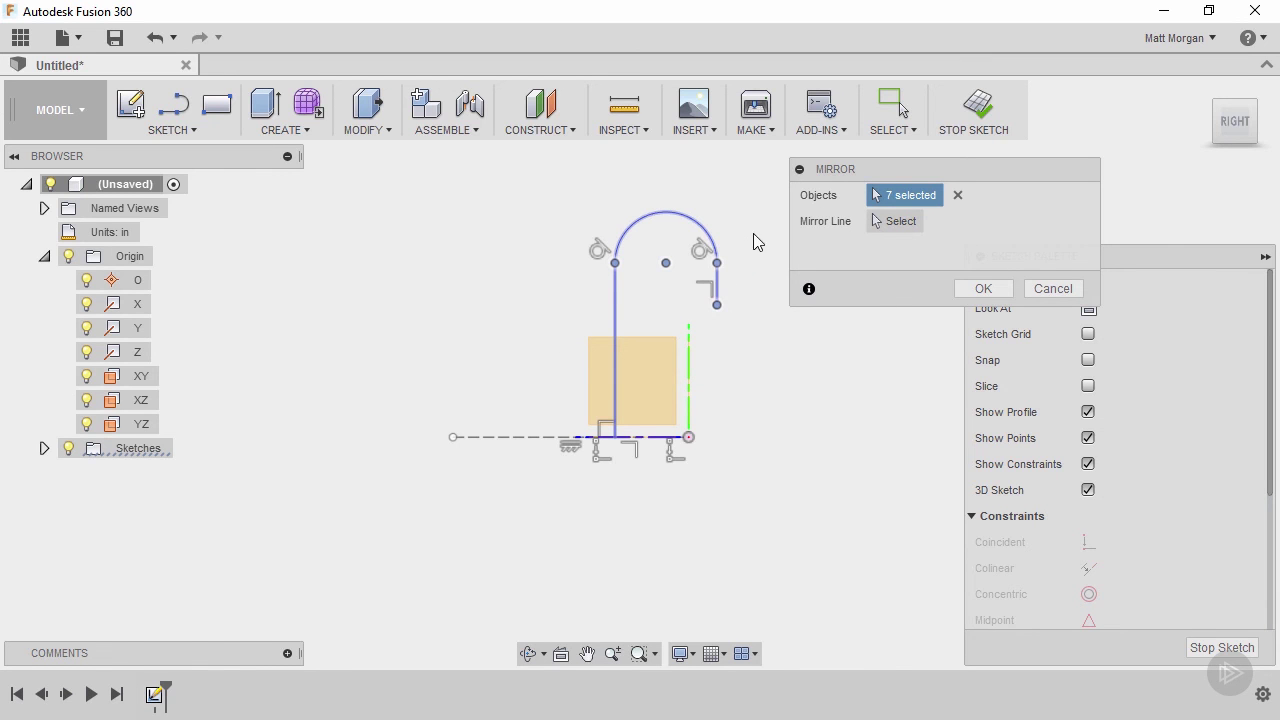
pyautogui.click(900, 222)
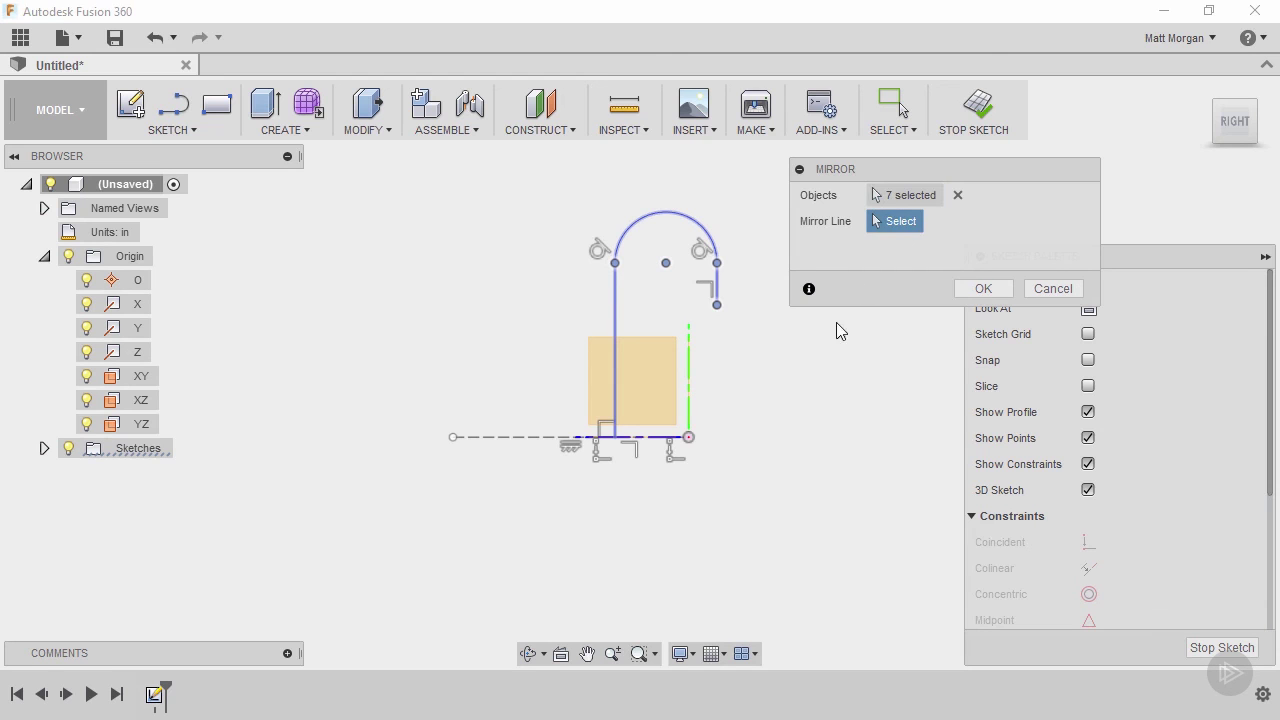
pyautogui.click(522, 437)
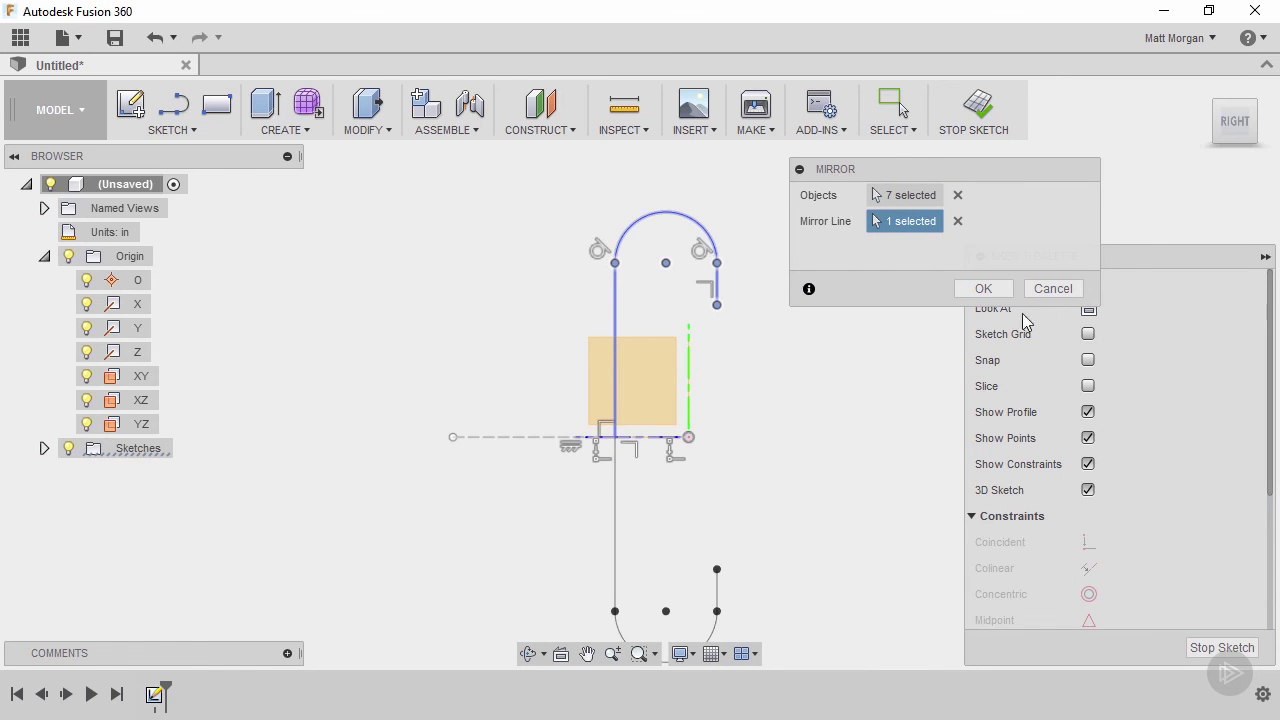
pyautogui.click(983, 288)
pyautogui.scroll(-1, 795, 550)
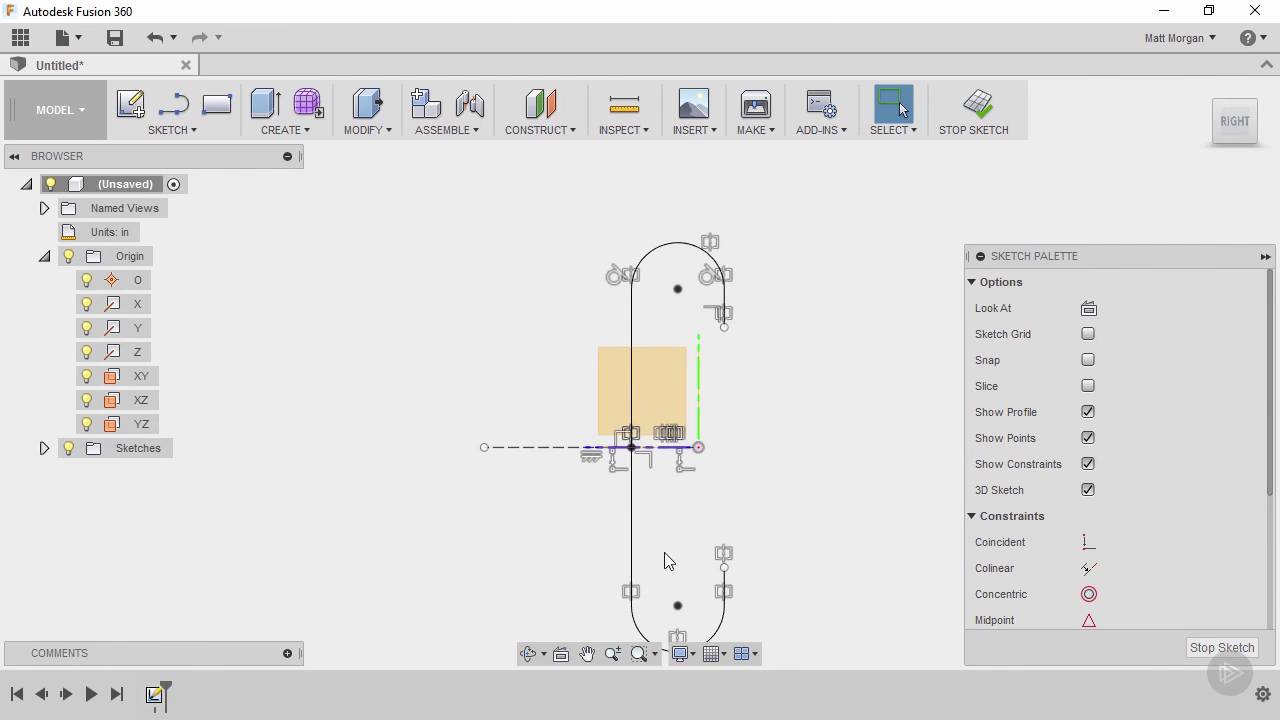
# Step: Window-select the whole mirrored slot outline with its constraints and delete it
pyautogui.moveTo(776, 609)
pyautogui.mouseDown(button='middle')
pyautogui.moveTo(800, 534)
pyautogui.moveTo(834, 568)
pyautogui.mouseUp(button='middle')
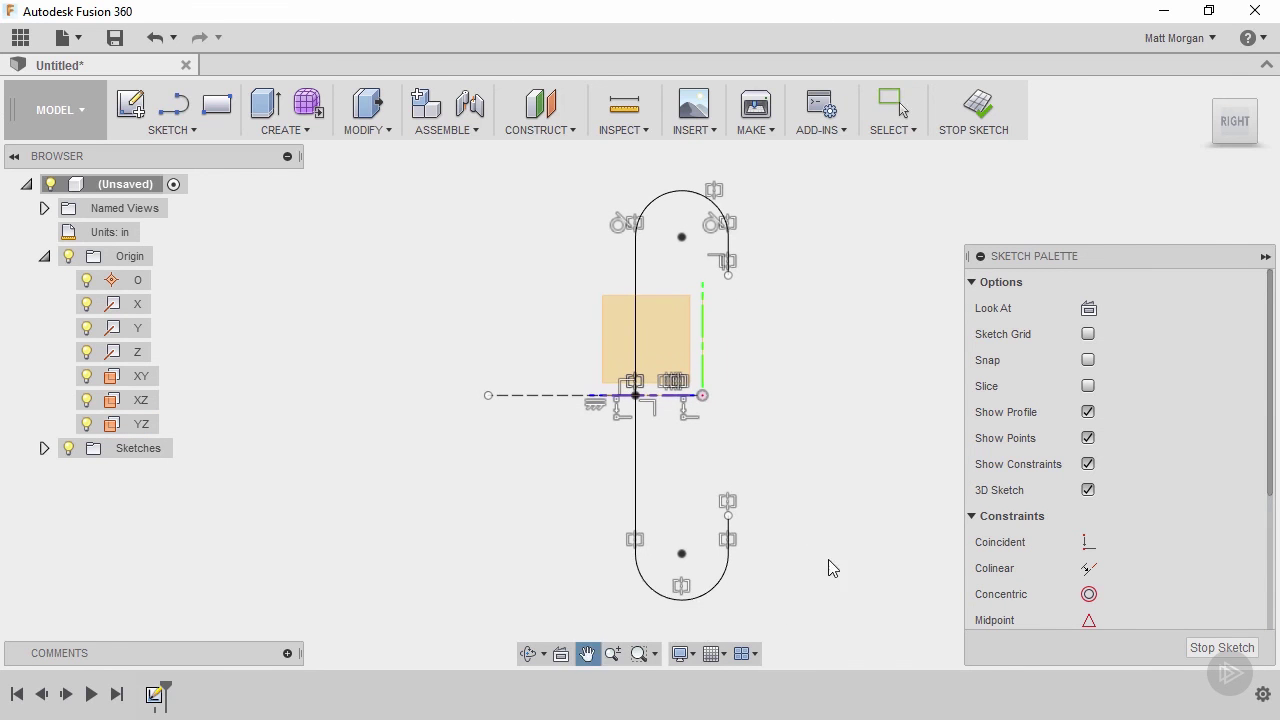
pyautogui.moveTo(834, 594)
pyautogui.mouseDown()
pyautogui.moveTo(565, 259)
pyautogui.moveTo(544, 202)
pyautogui.mouseUp()
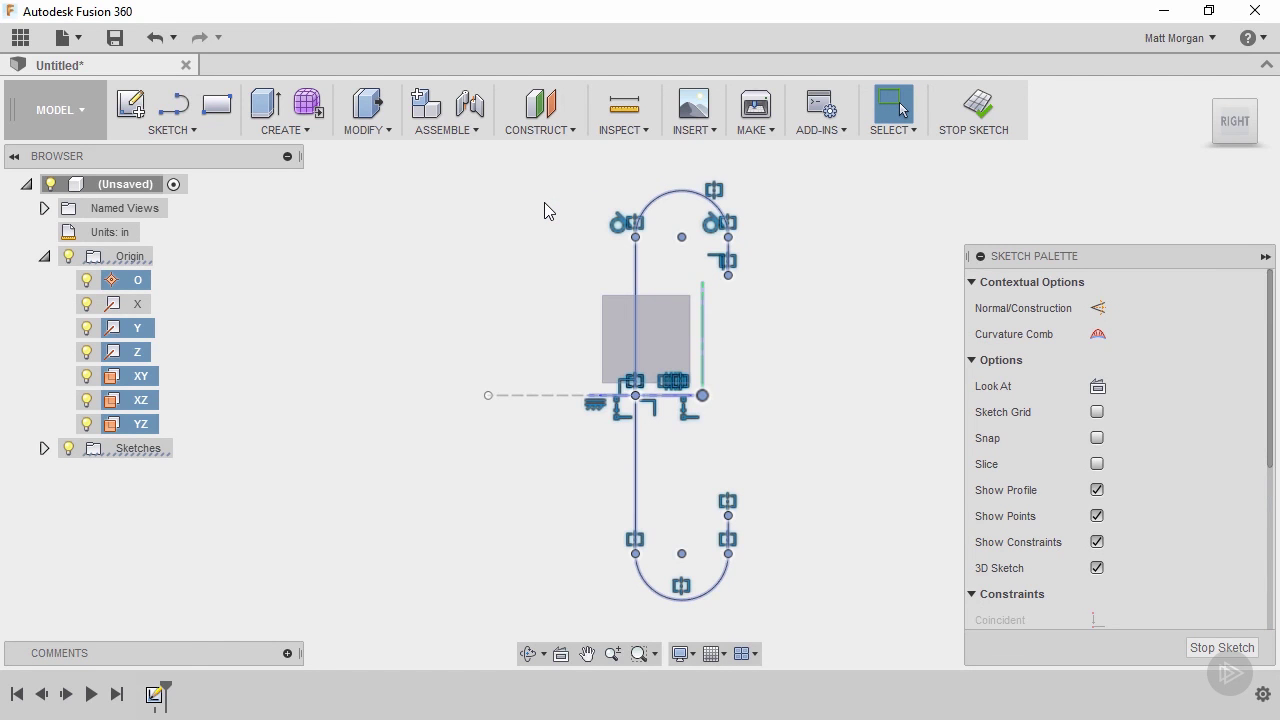
pyautogui.press('Delete')
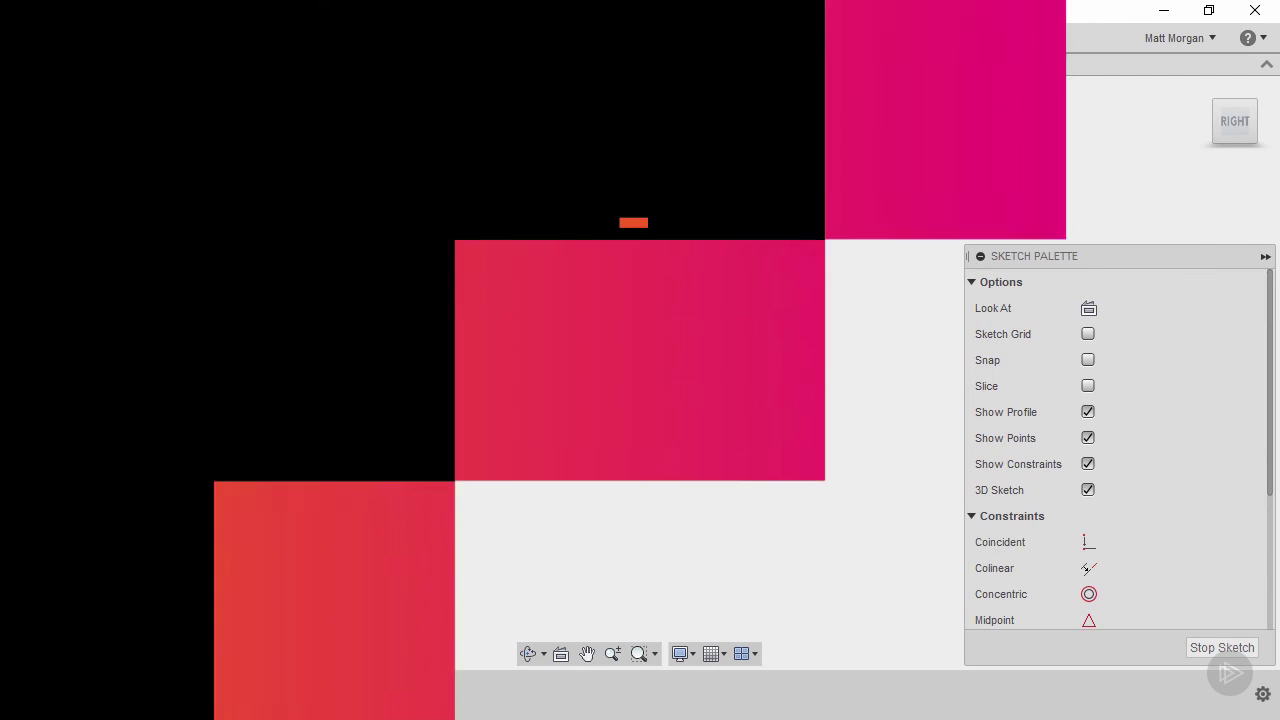